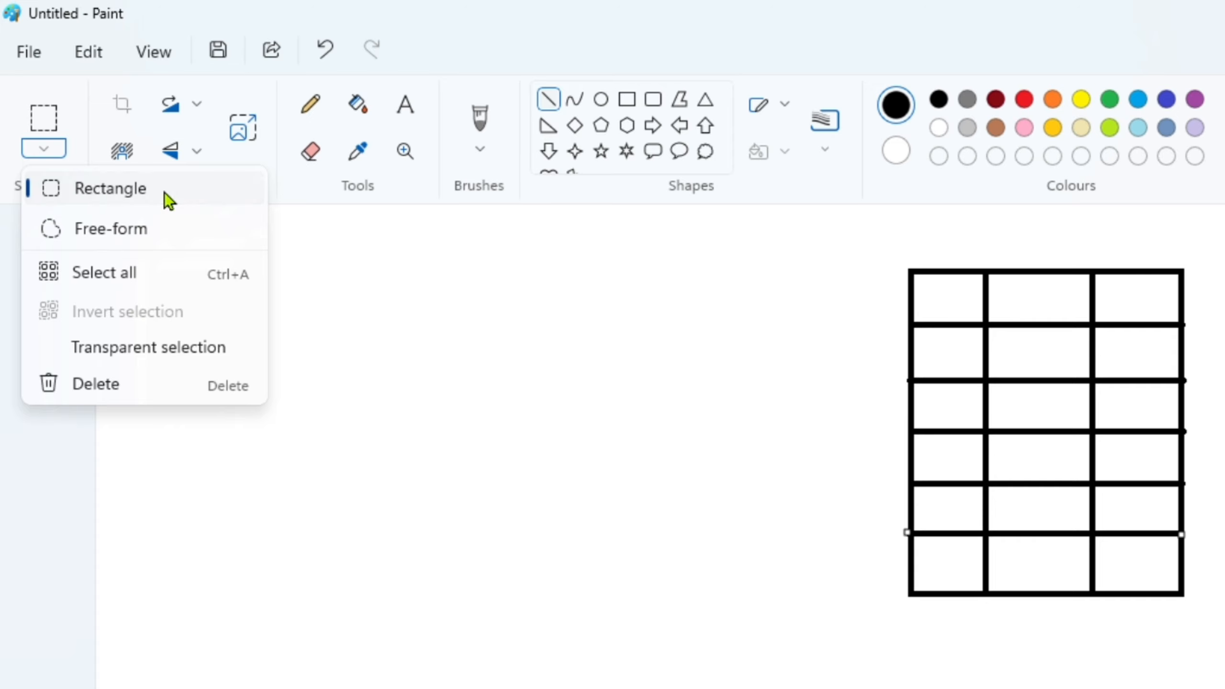
- Select the whole three-column, six-row grid with a rectangular selection, copy it and paste a duplicate
left_click(164, 192)
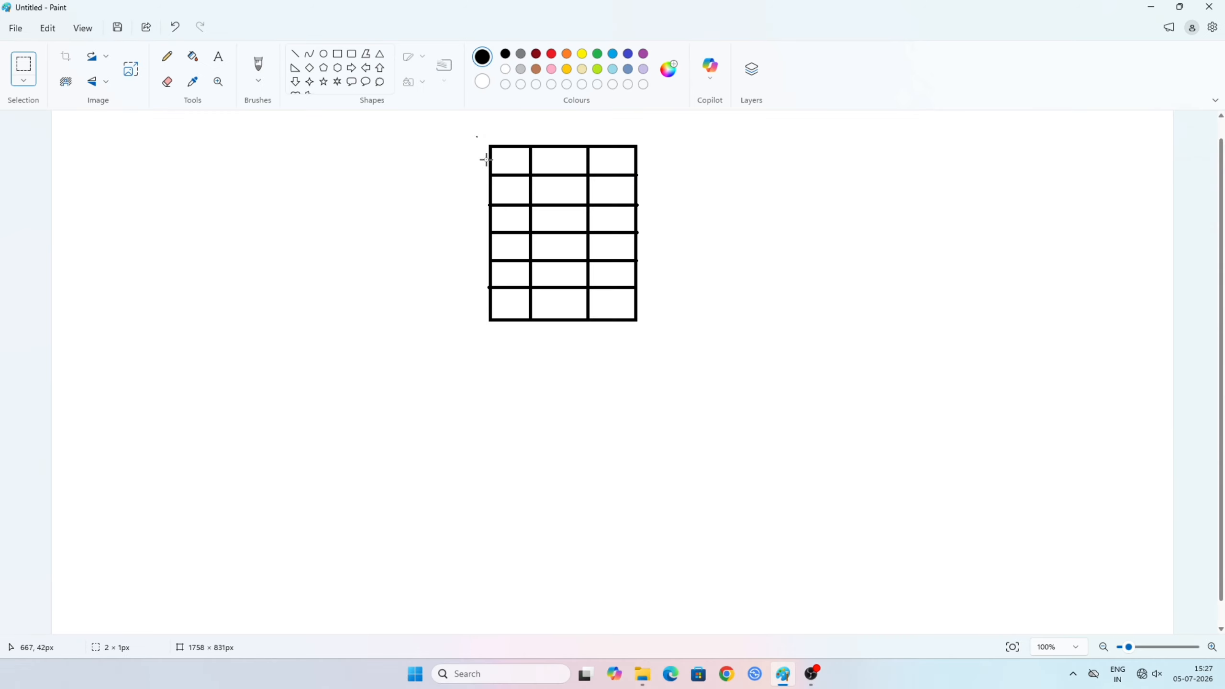
left_click_drag(486, 160, 650, 337)
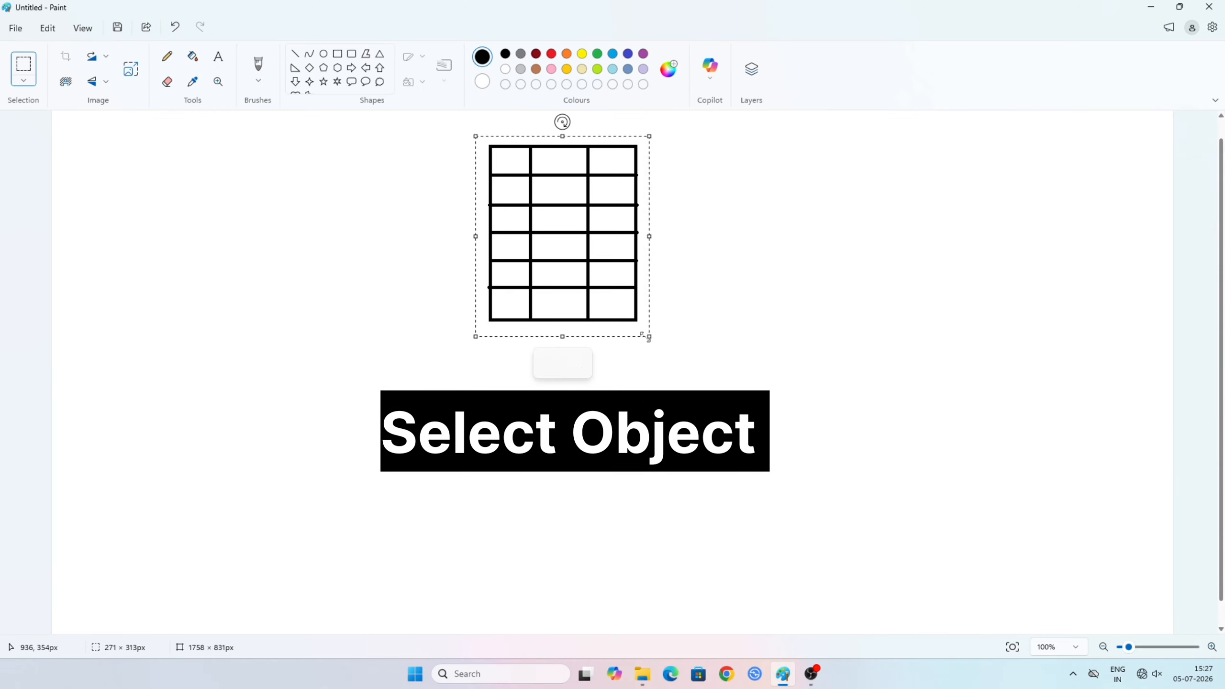
key("ctrl+c")
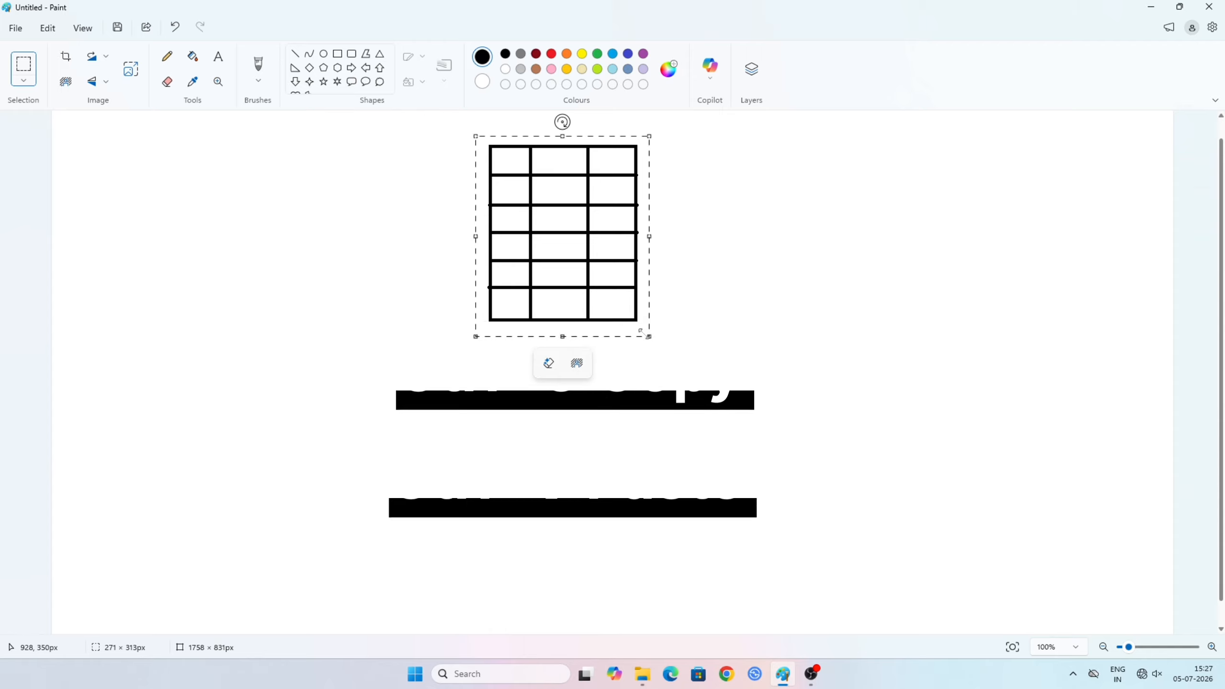
key("ctrl+v")
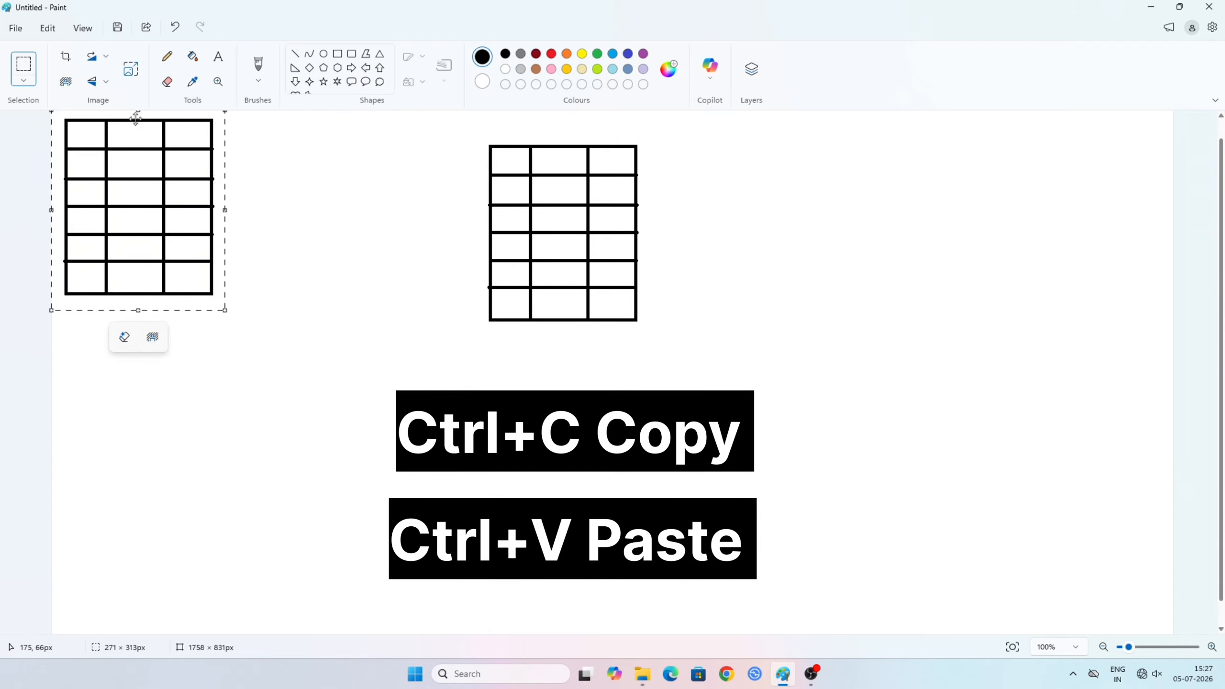
- Rotate the pasted grid right 90° and place it so its upper-left corner touches the original grid's lower-right corner
left_click(107, 85)
left_click(107, 58)
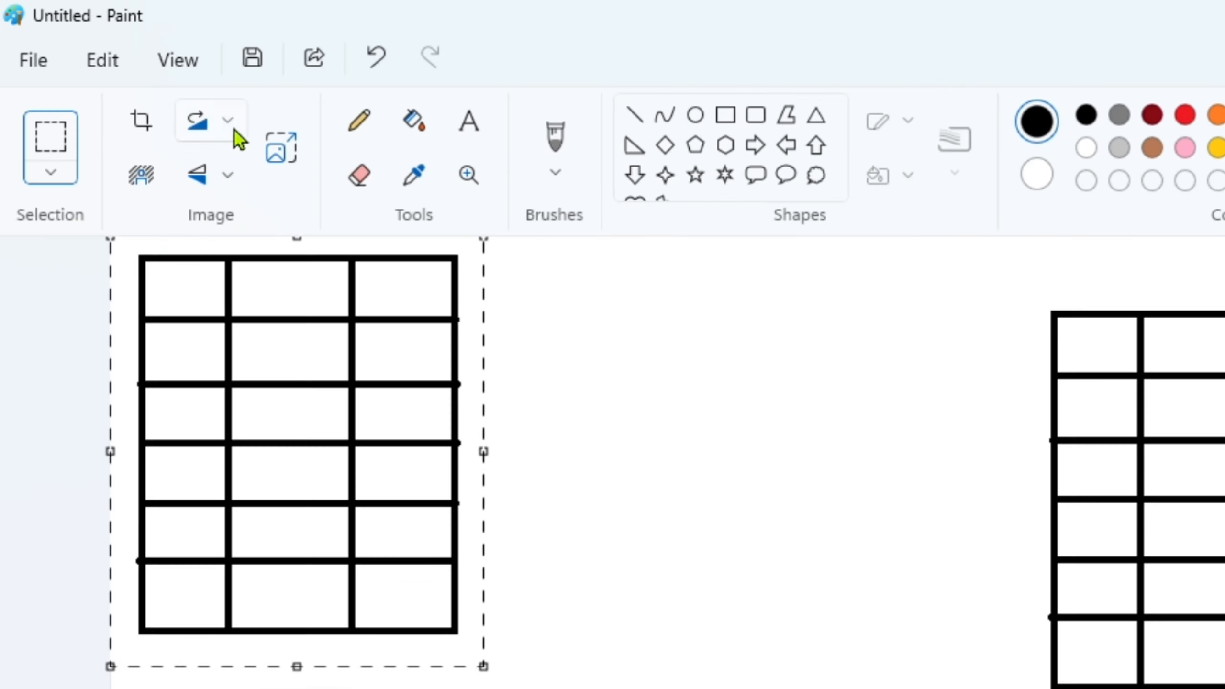
left_click(107, 58)
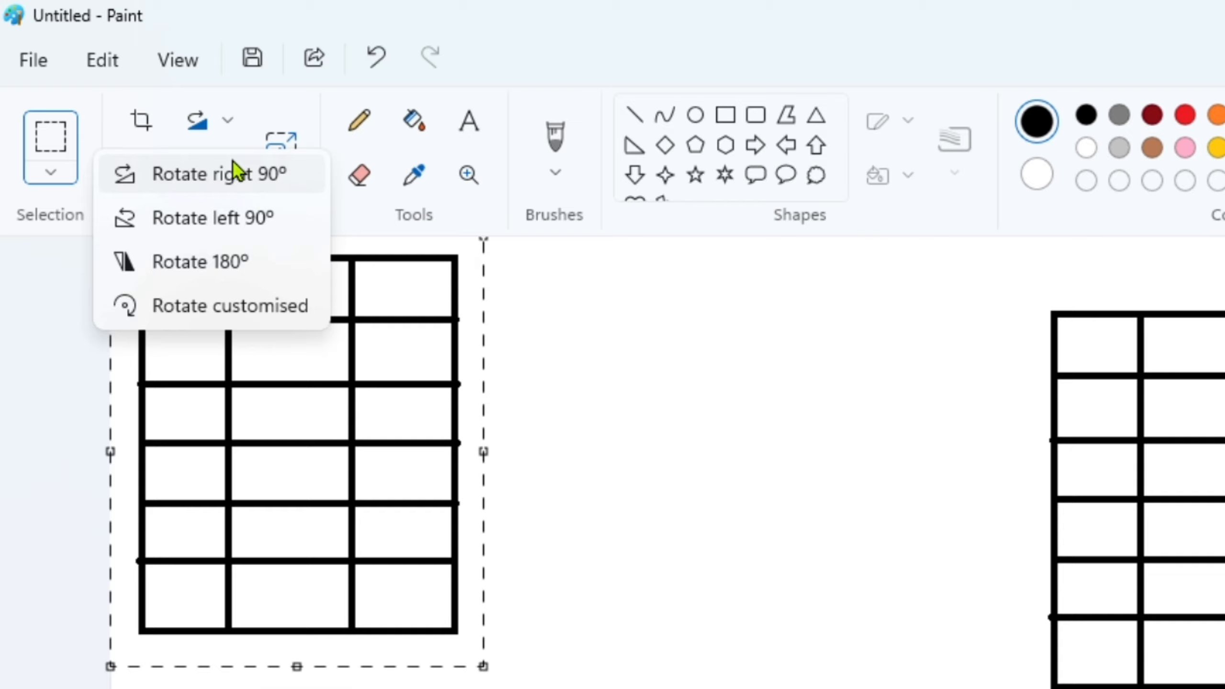
left_click(233, 170)
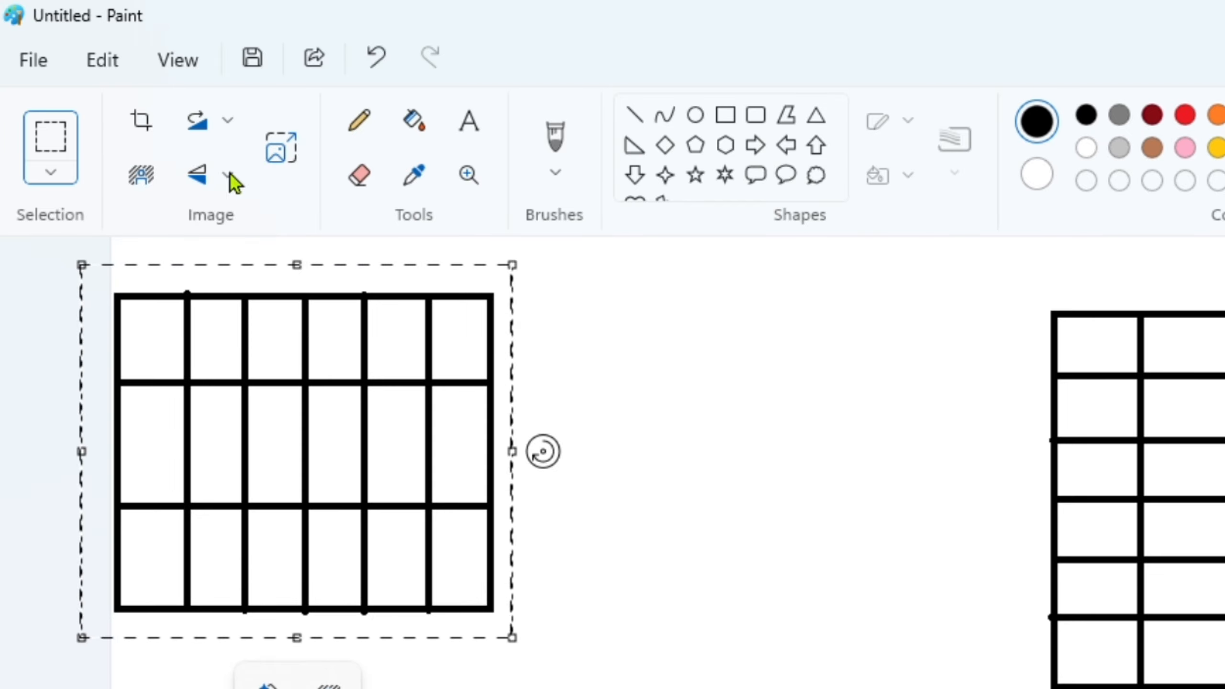
left_click_drag(201, 195, 727, 369)
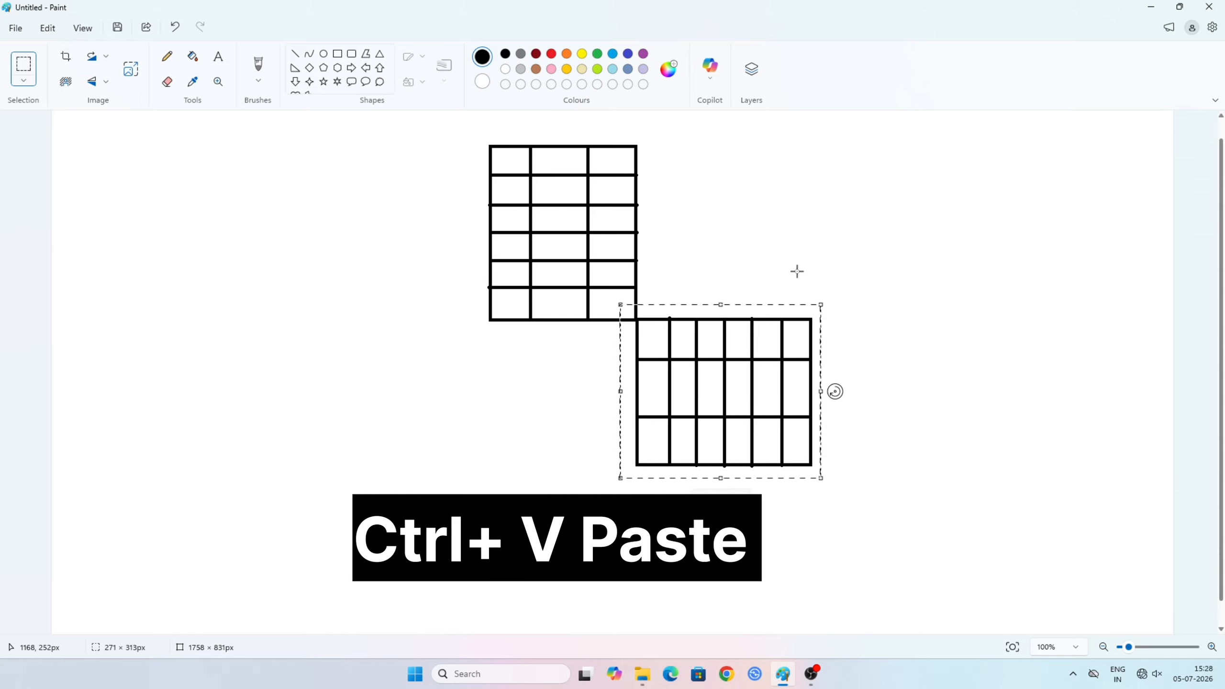
- Paste another grid copy, rotate it left 90° and place it against the original grid's lower-left corner
key("ctrl+v")
left_click(106, 58)
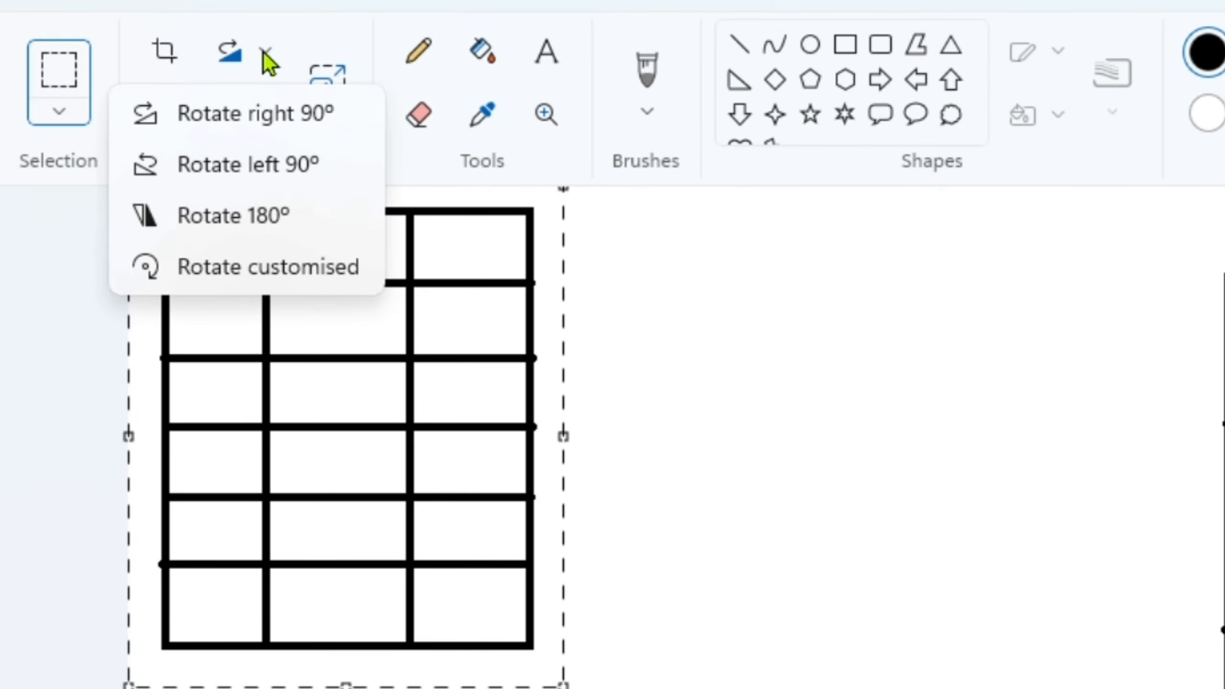
left_click(103, 88)
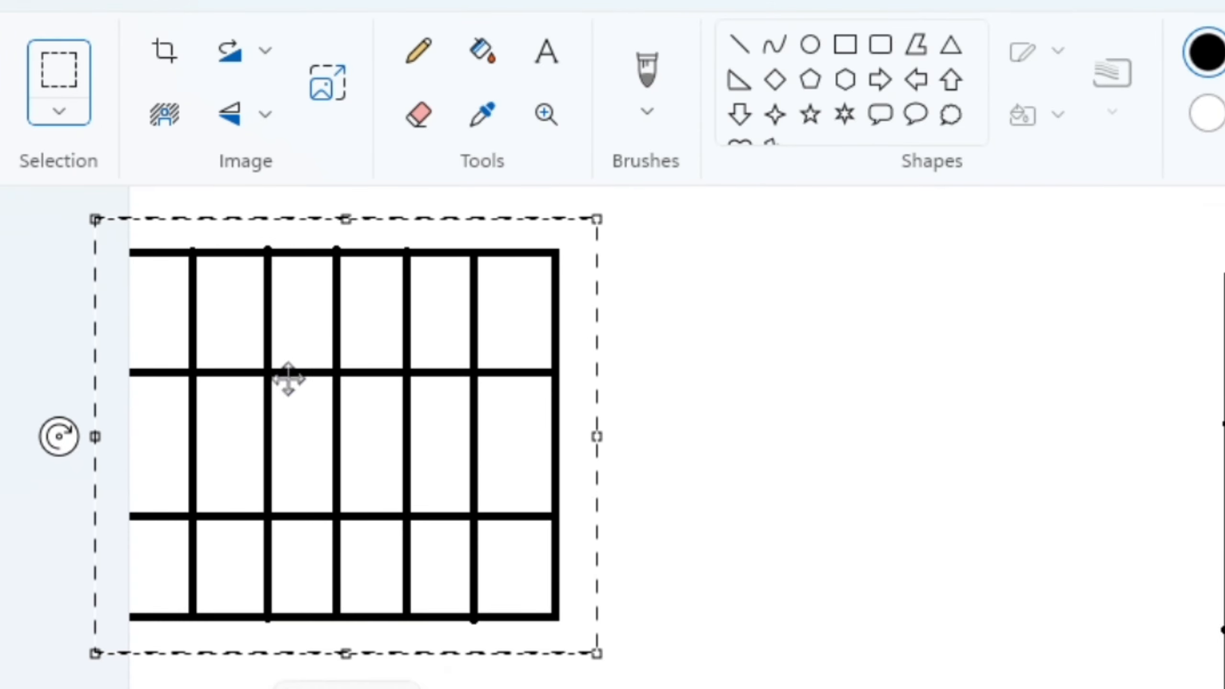
mouse_move(289, 379)
left_mouse_down()
mouse_move(213, 322)
mouse_move(336, 401)
mouse_move(377, 370)
left_mouse_up()
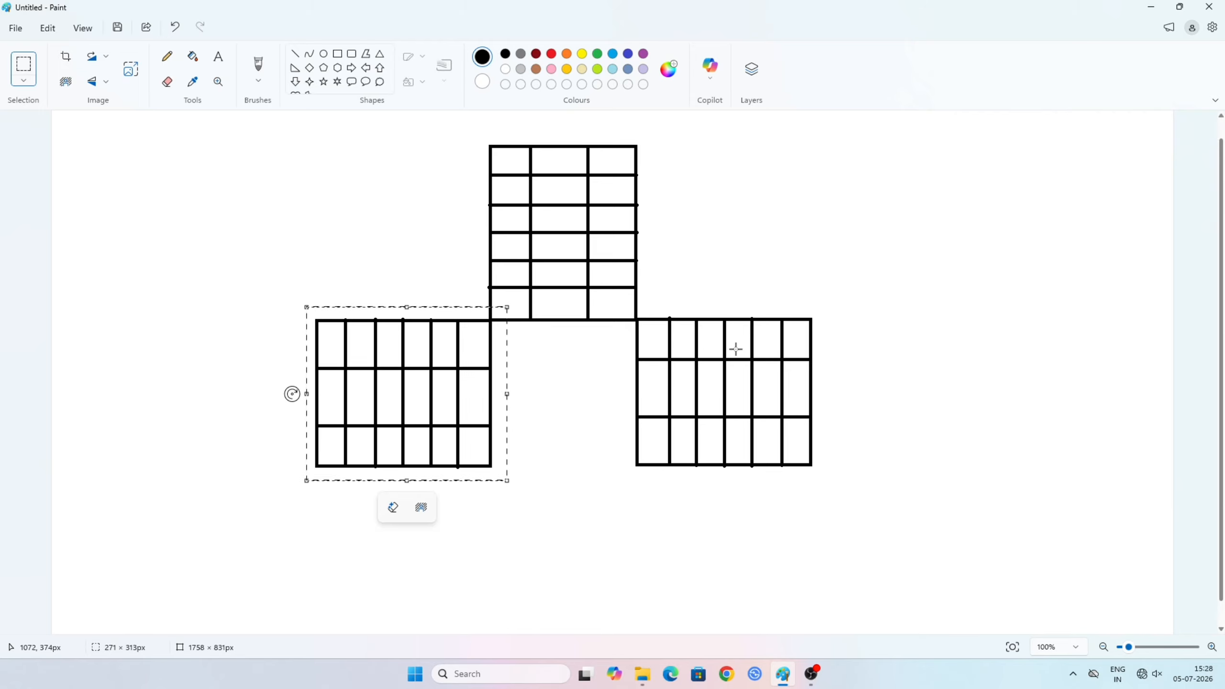
- Paste a third, unrotated grid copy and align it below the side grids to complete the cross around an empty central square
key("ctrl+v")
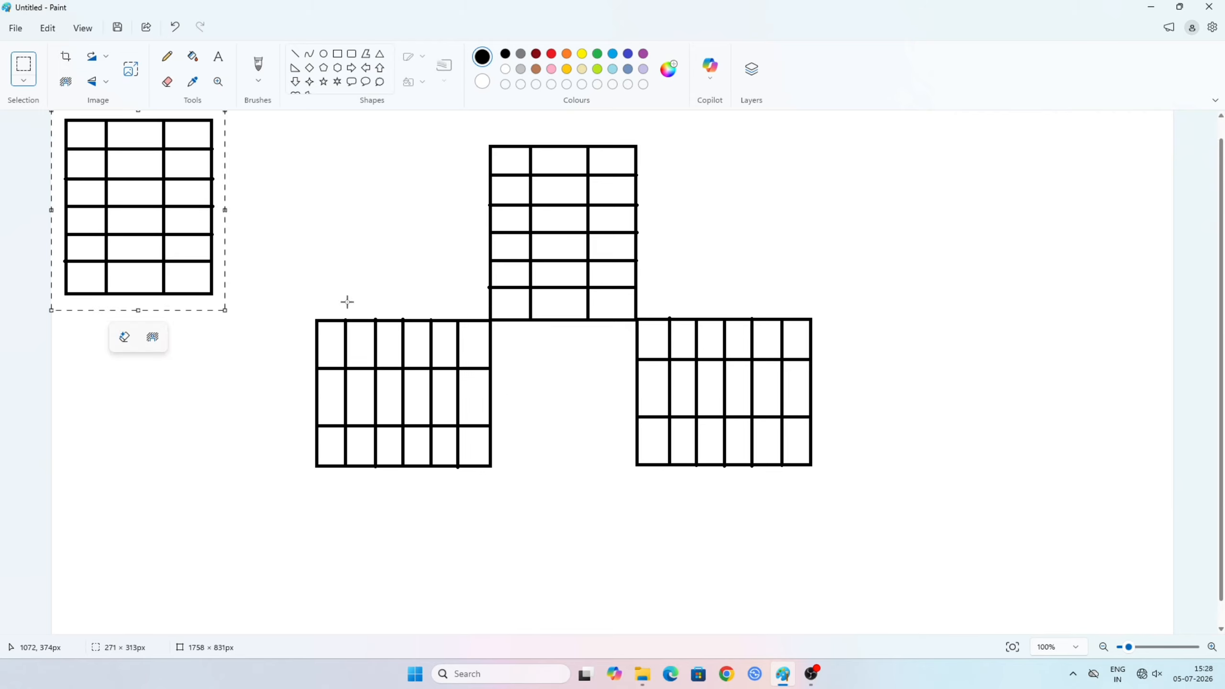
left_click_drag(189, 241, 594, 531)
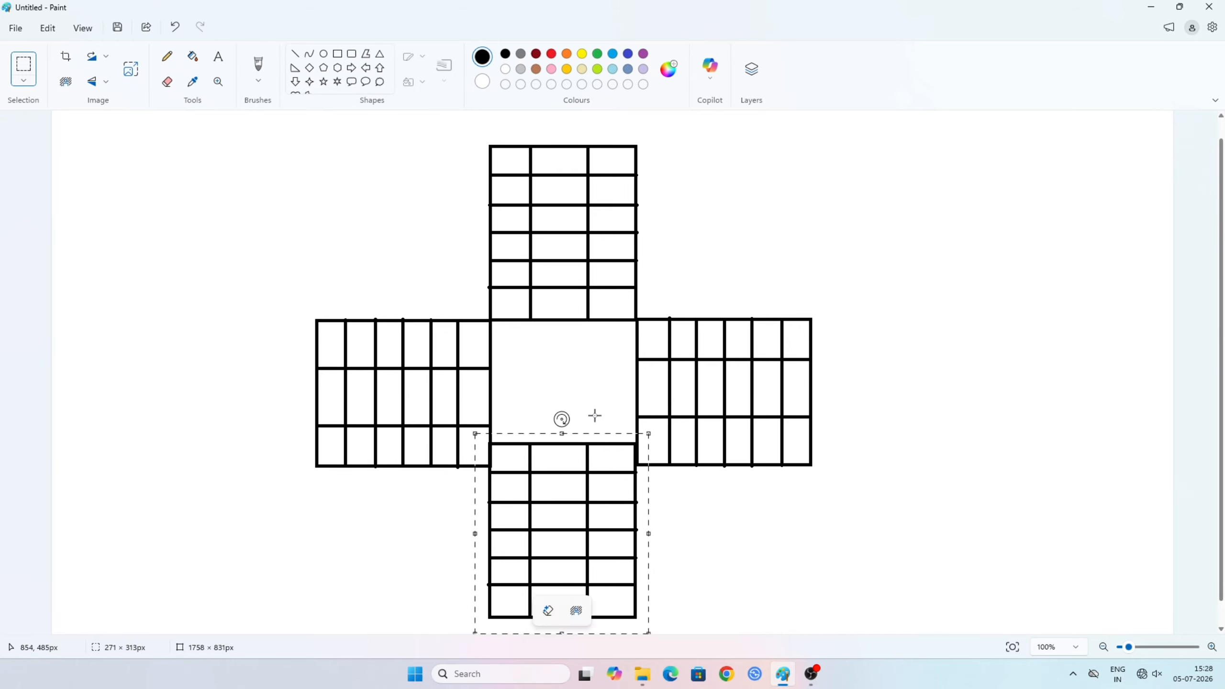
scroll(591, 410, "down", 1)
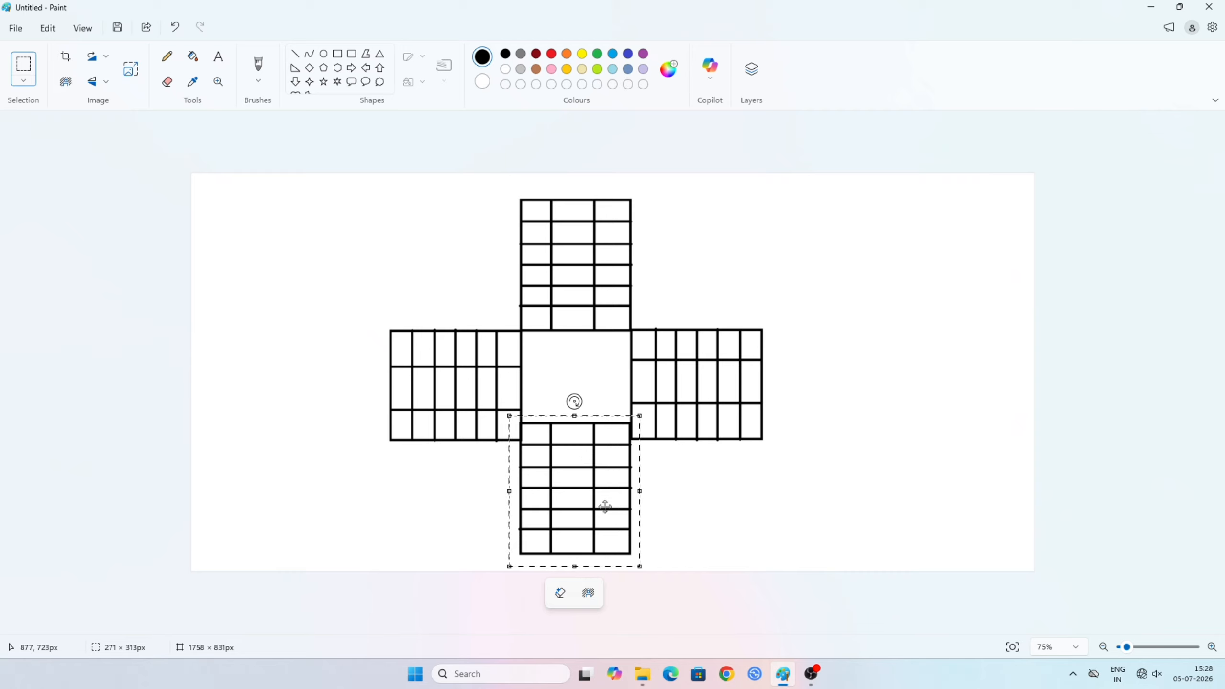
left_click_drag(601, 499, 603, 513)
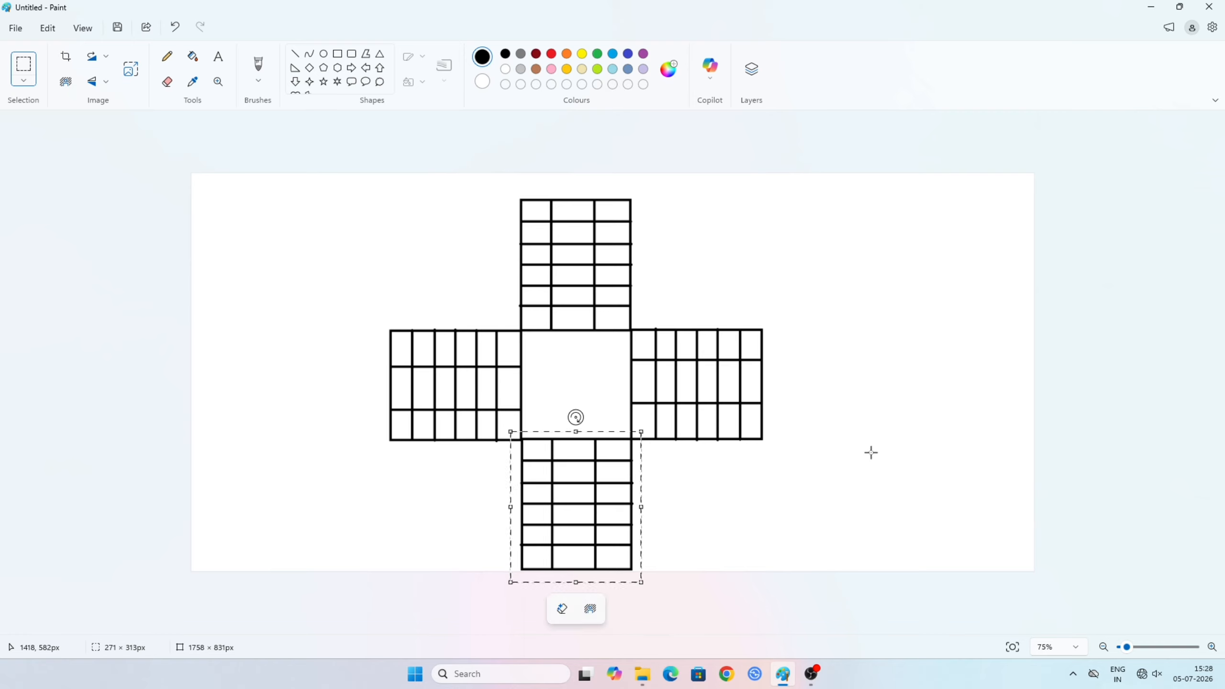
key("Left")
key("Left")
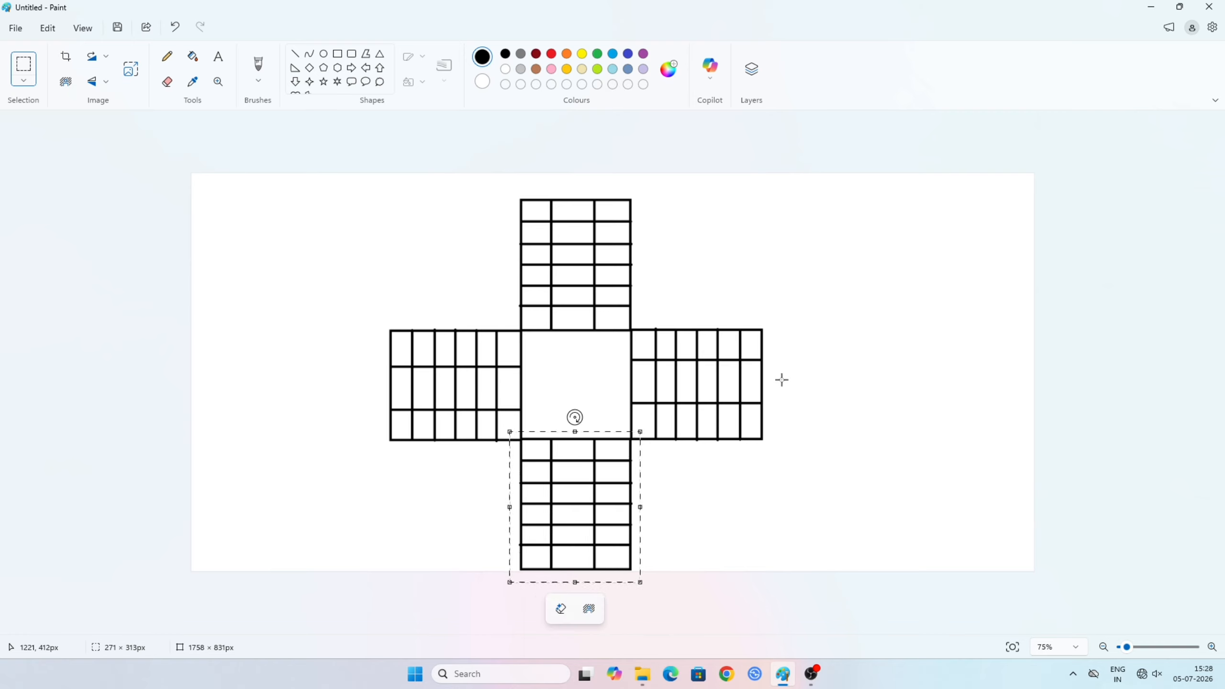
- Deselect the grid and extend the canvas downward to 1758 × 873 px
left_click(826, 386)
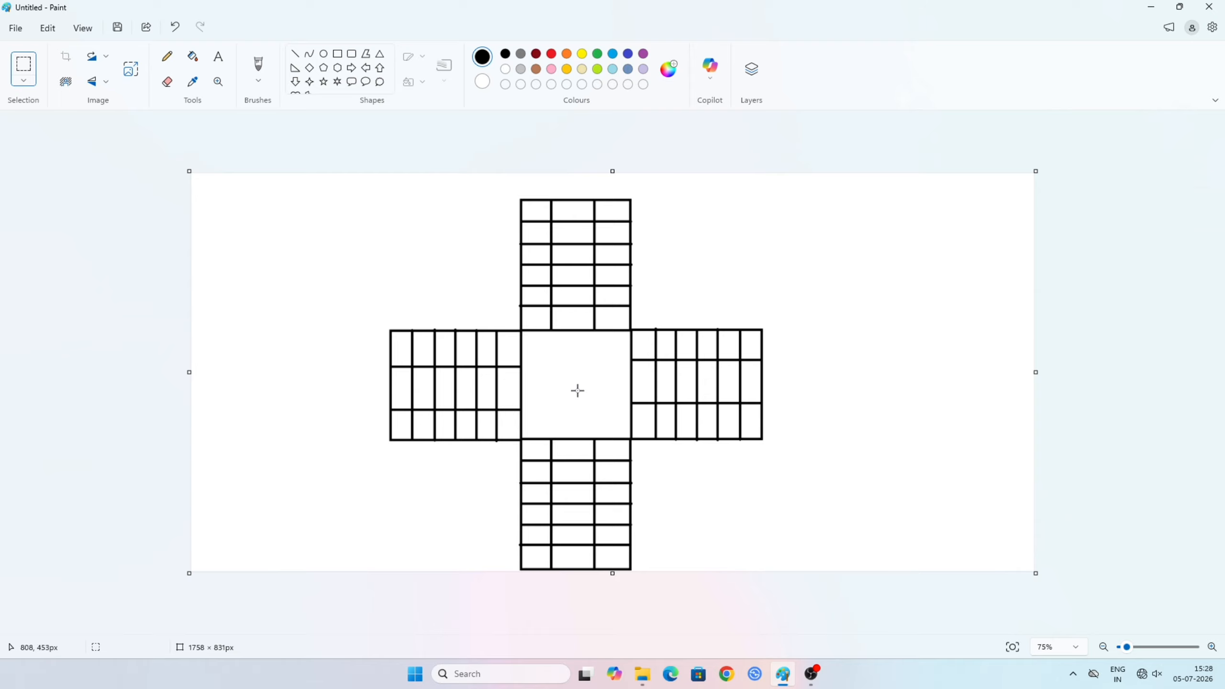
scroll(577, 390, "up", 3)
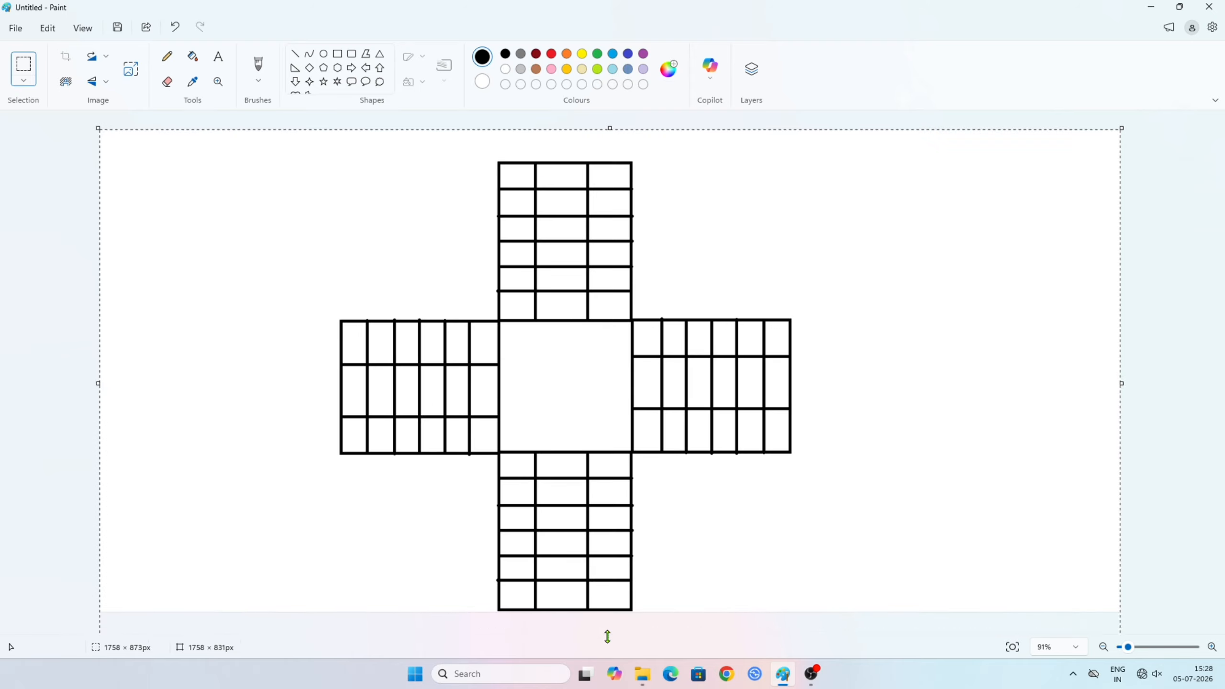
left_click_drag(608, 637, 607, 636)
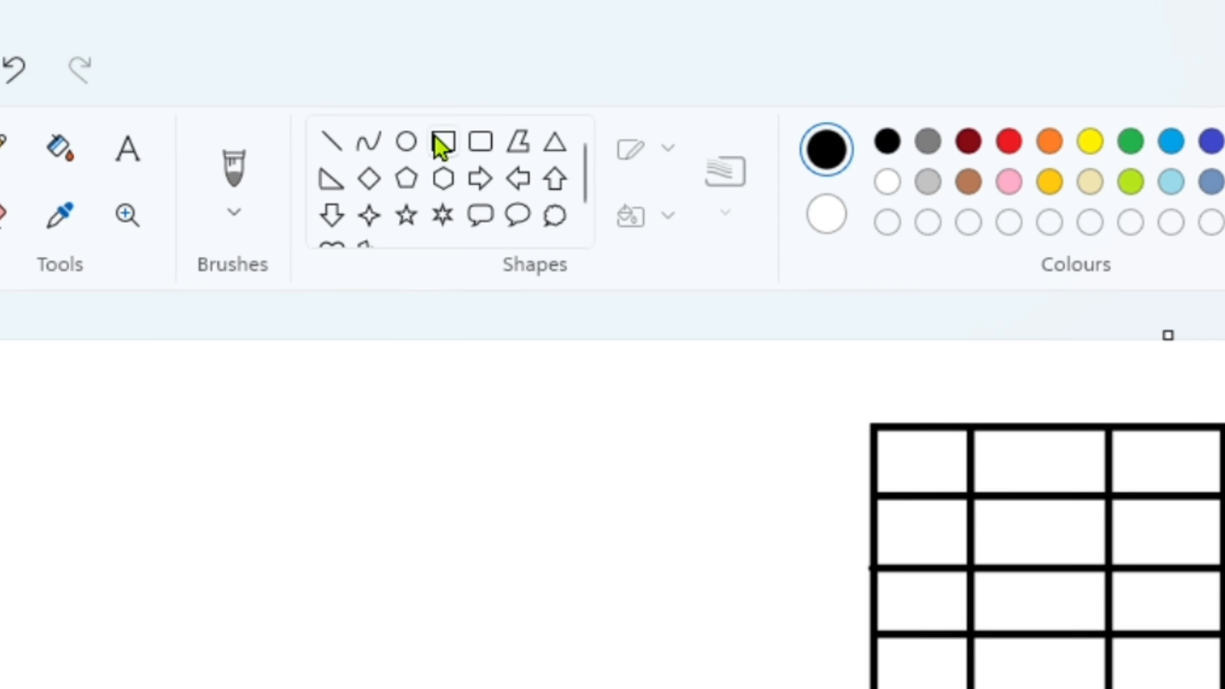
- Draw a rectangle about 270 px wide and high in each of the four empty corners between the cross arms
left_click(439, 142)
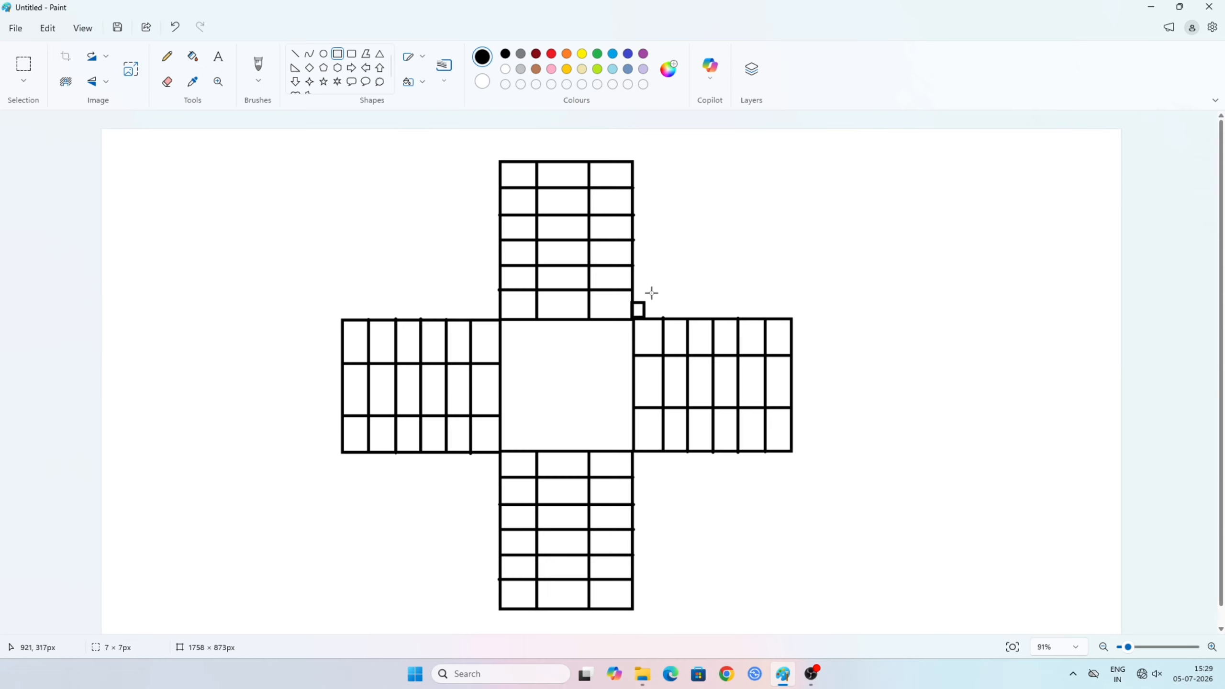
left_click_drag(675, 250, 792, 162)
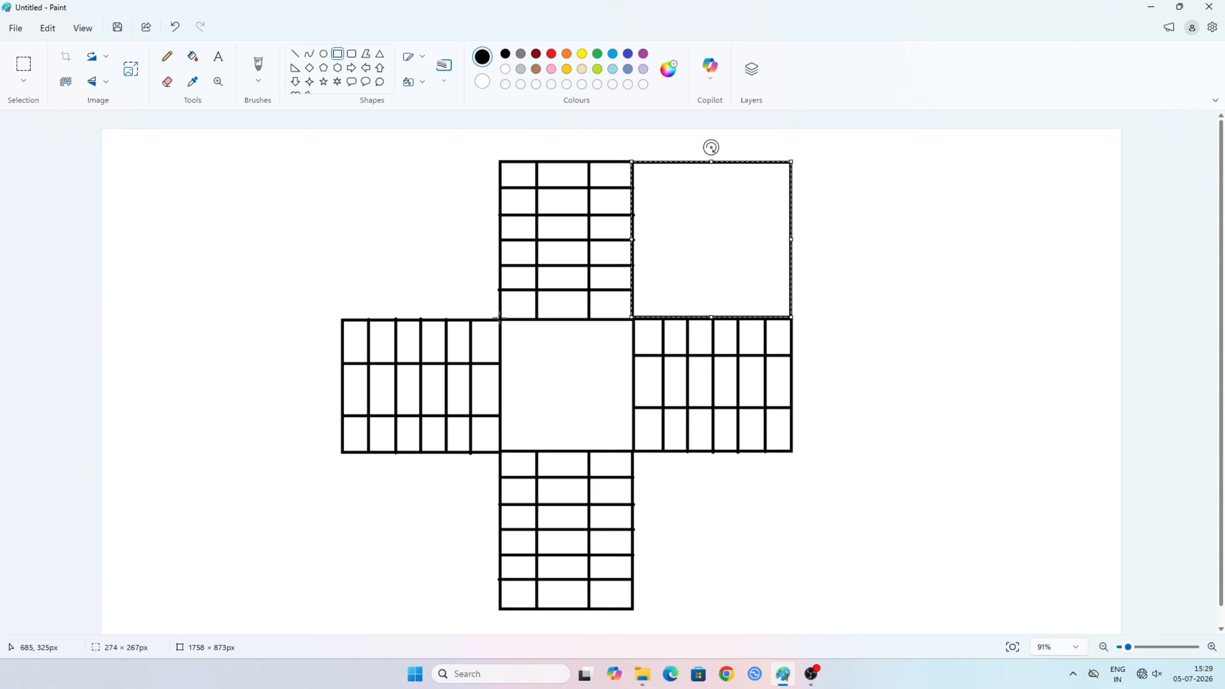
left_click_drag(500, 319, 341, 161)
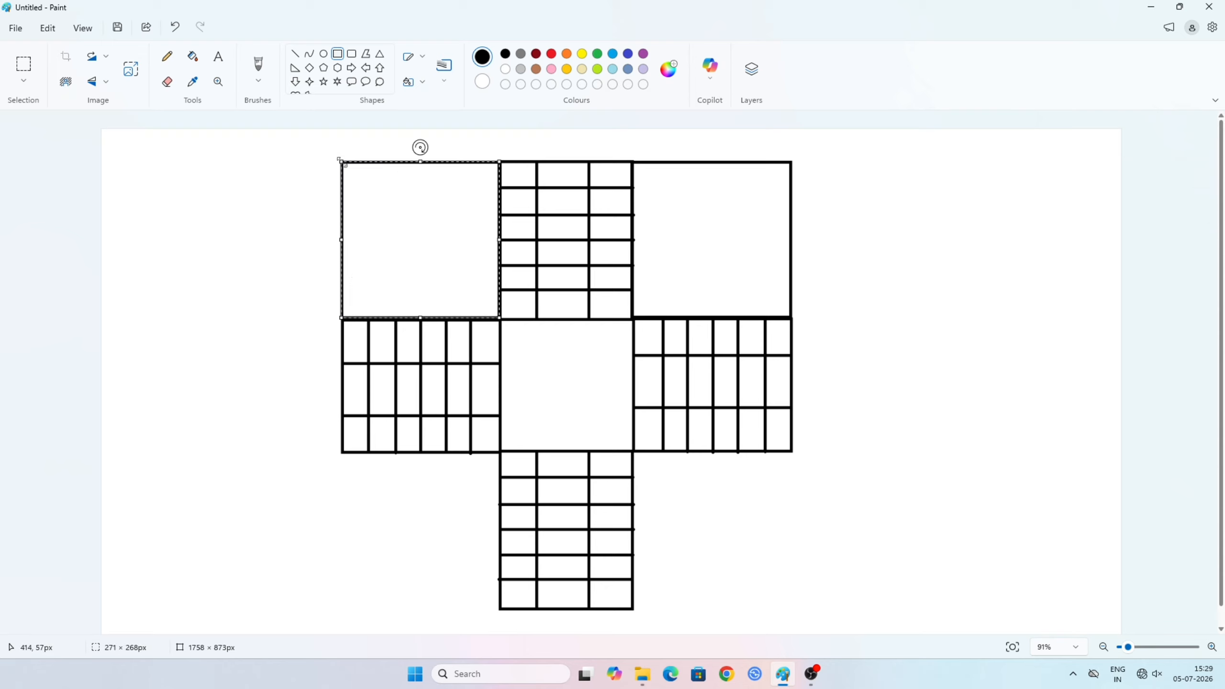
left_click_drag(499, 454, 341, 610)
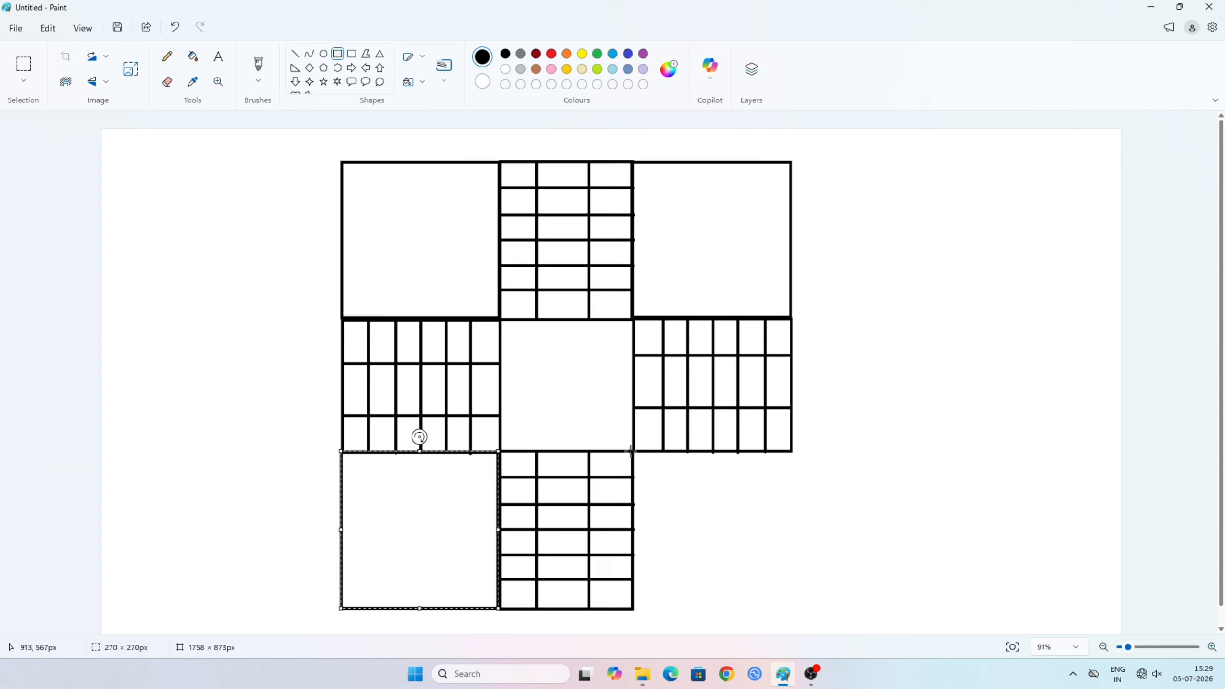
left_click_drag(632, 450, 793, 608)
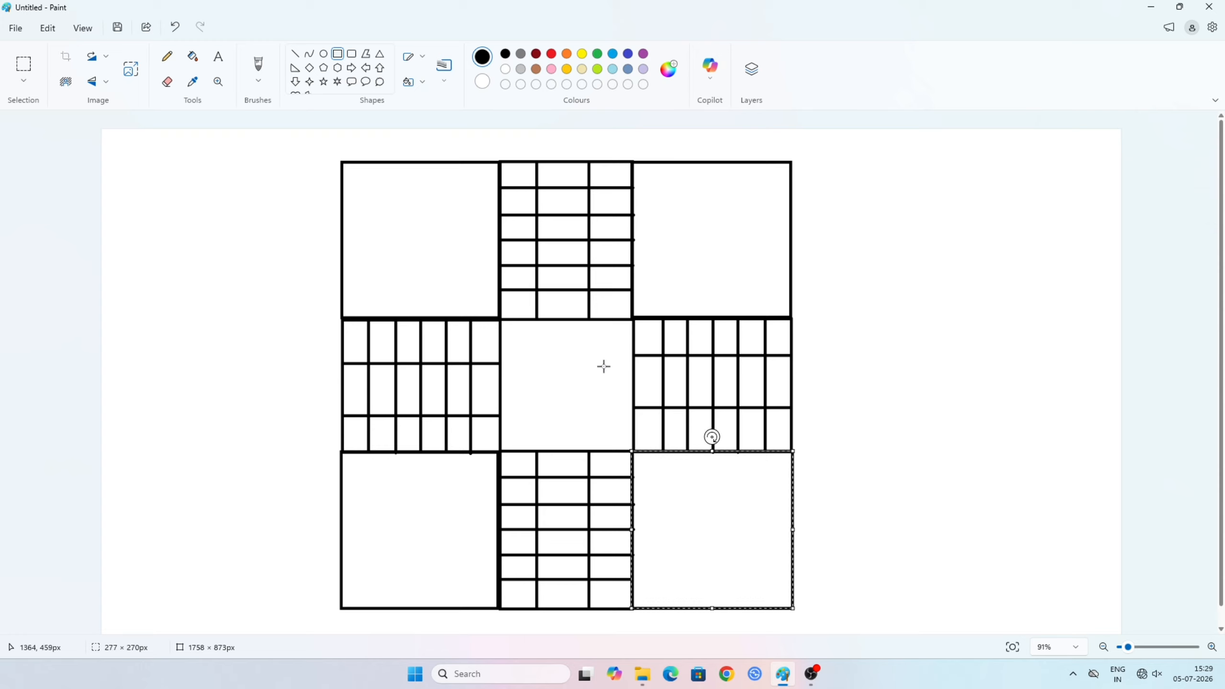
- Draw two diagonal lines from corner to corner across the central square to form an X
left_click(628, 346)
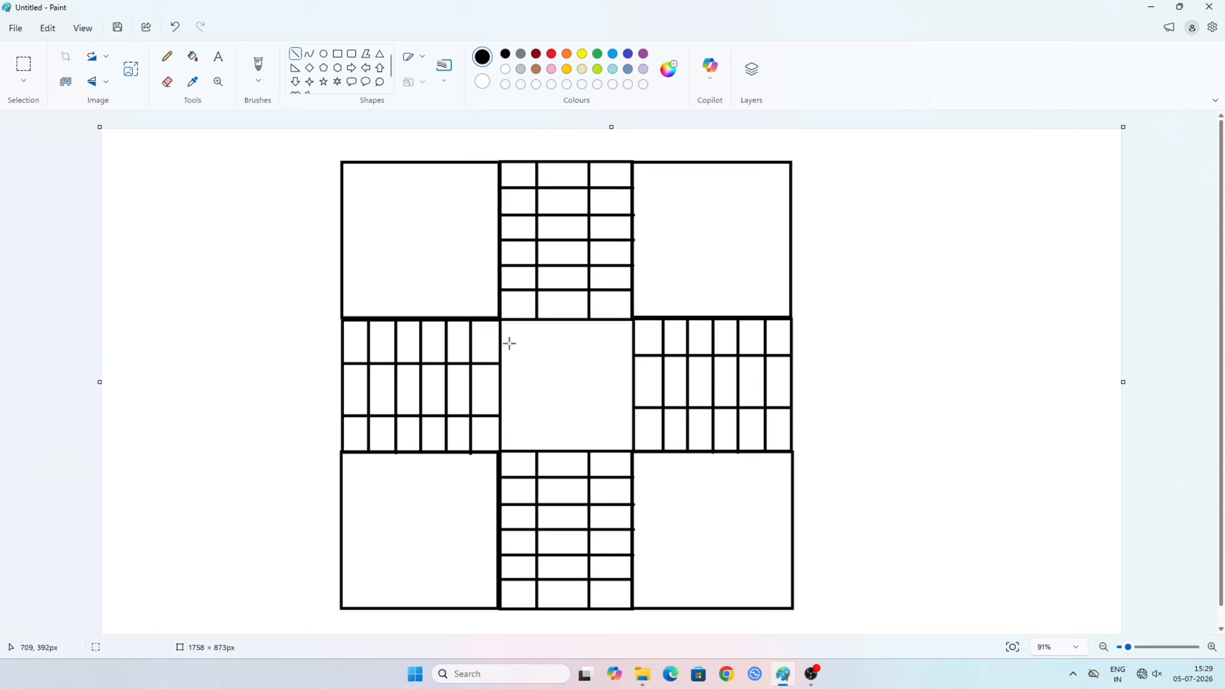
left_click_drag(599, 409, 632, 452)
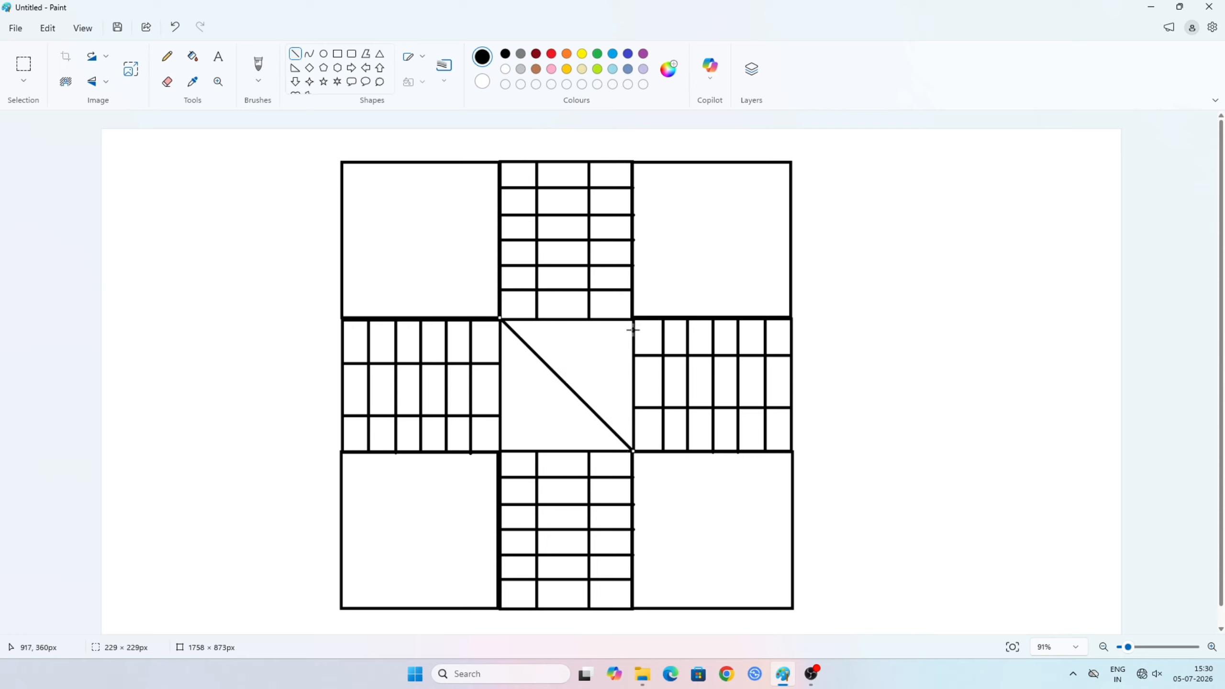
left_click_drag(576, 365, 513, 440)
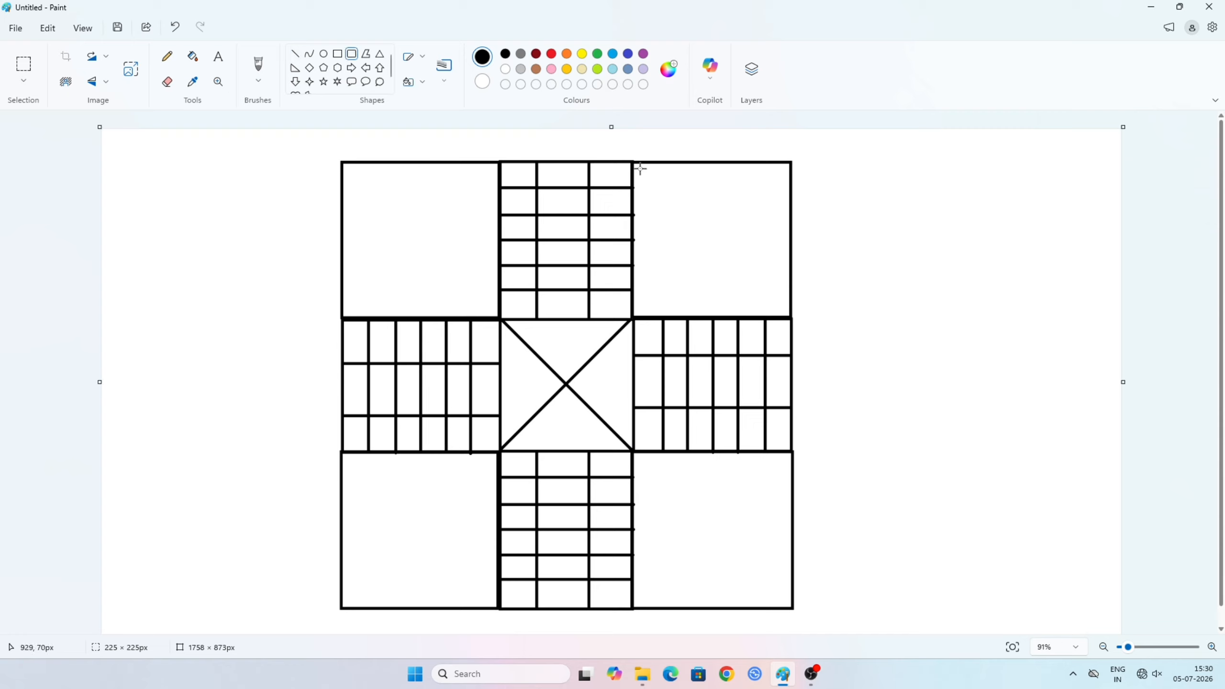
- Draw a rounded rectangle about 215 × 230 px centred in the upper-right square, and a circle about 54 px wide in its upper-left corner
left_click_drag(687, 226, 764, 304)
key("Down")
key("Down")
key("Down")
key("Right")
key("Right")
key("Right")
key("Right")
key("Right")
key("Right")
key("Right")
key("Right")
key("Right")
key("Right")
key("Right")
key("Right")
key("Right")
key("Right")
key("Right")
key("Right")
key("Right")
key("Right")
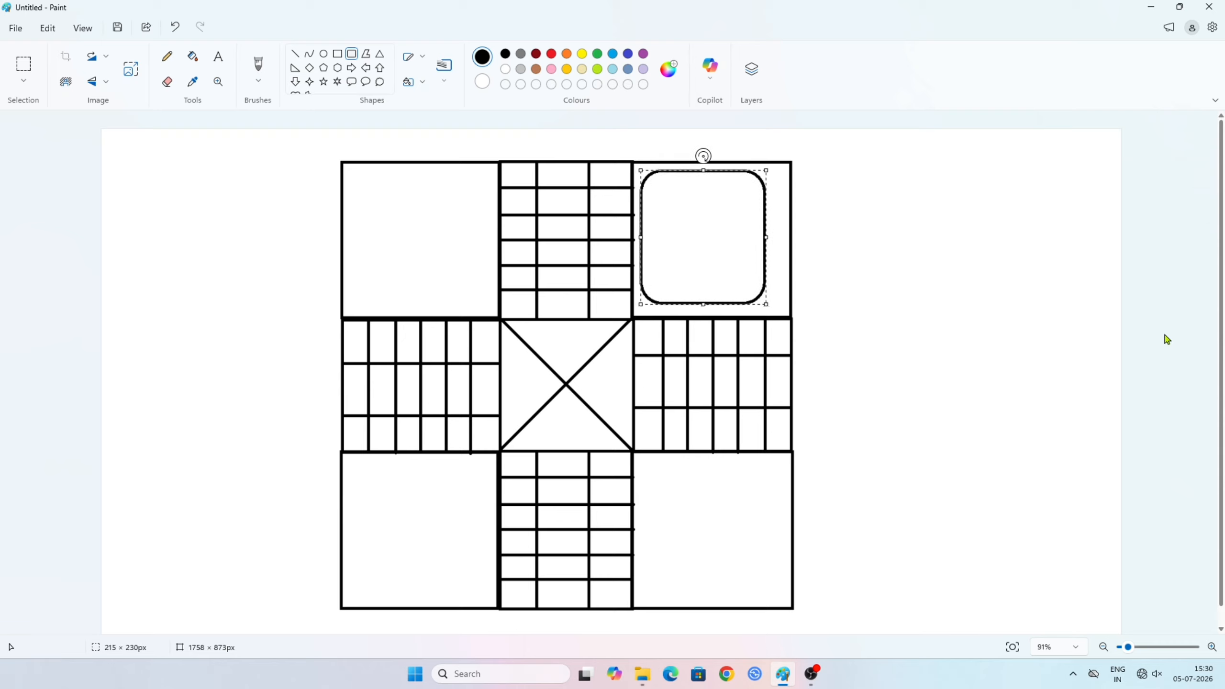
key("Right")
key("Right")
key("Right")
key("Right")
key("Down")
key("Down")
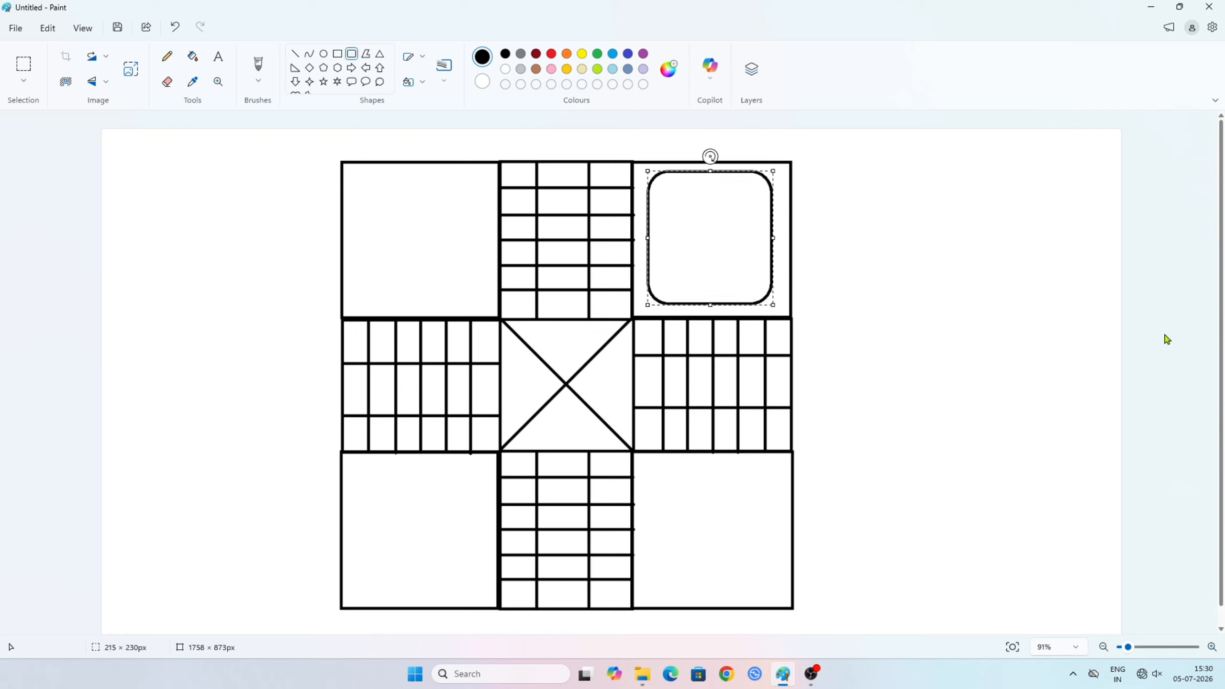
key("Right")
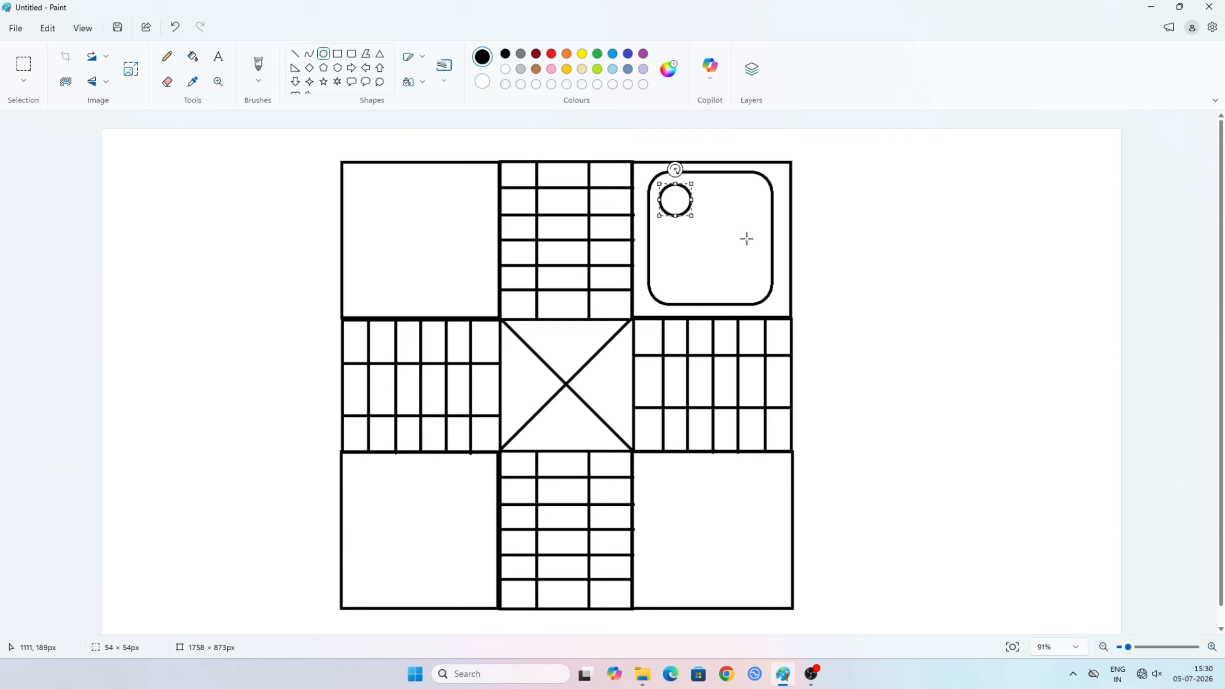
- Copy the small circle and place the duplicate level with it in the rounded rectangle's upper-right corner
key("ctrl+a")
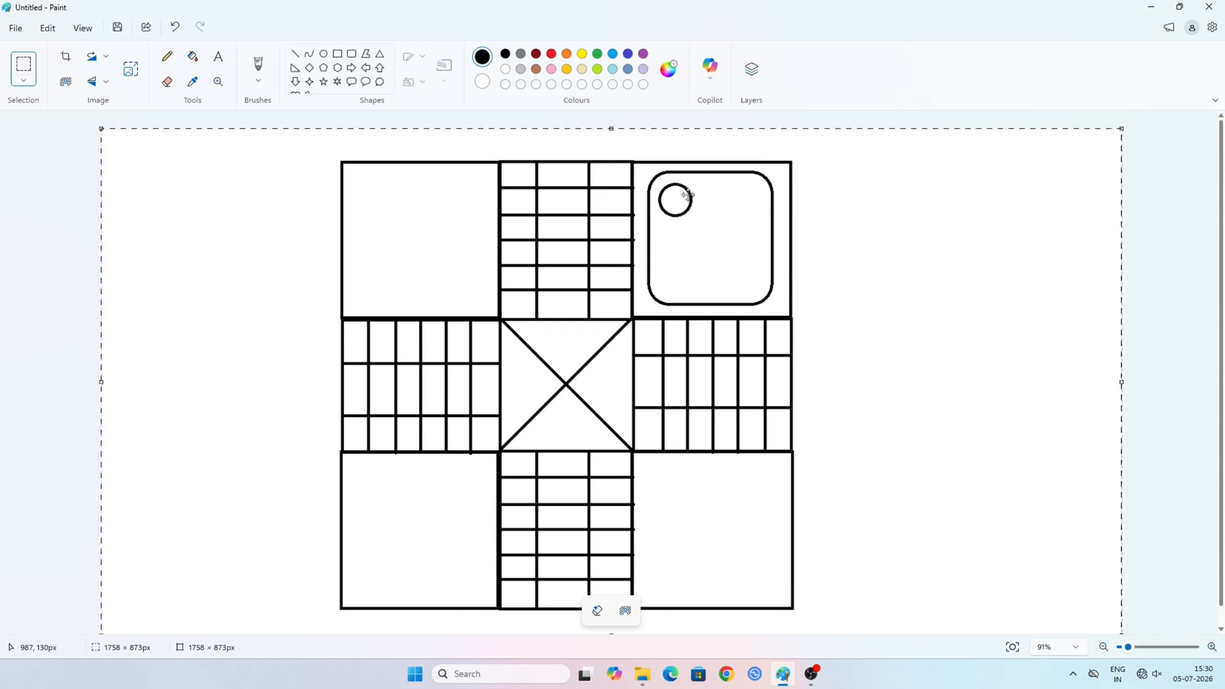
key("ctrl+z")
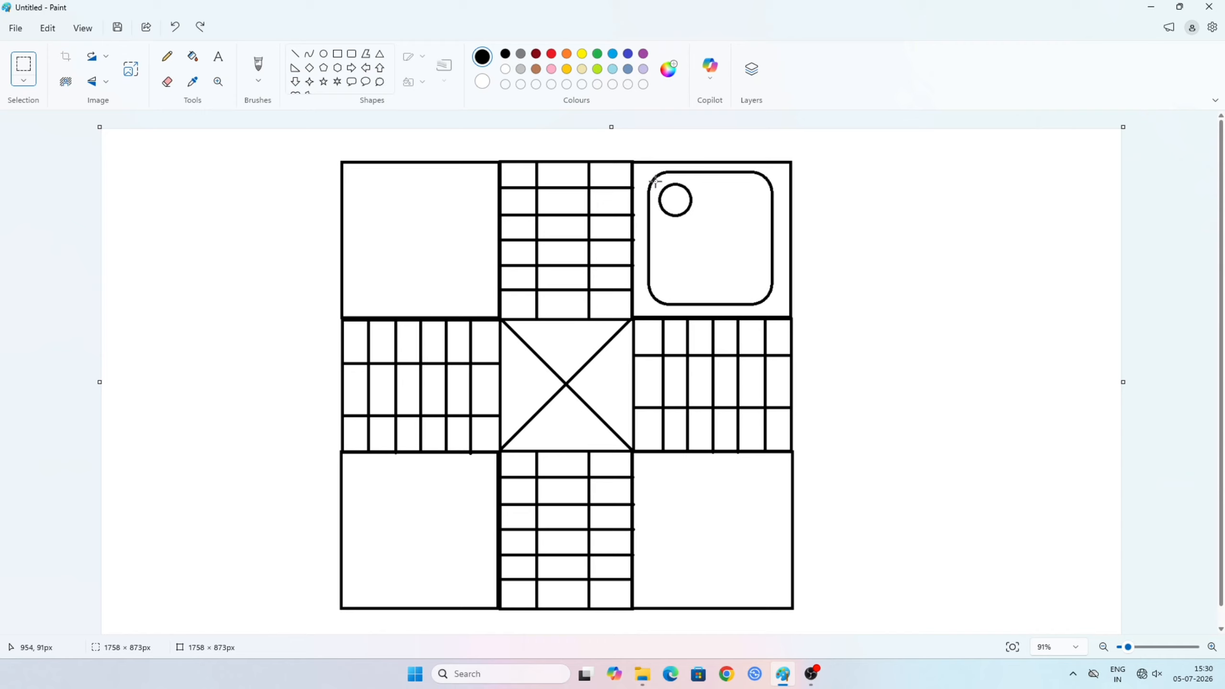
left_click_drag(696, 223, 695, 222)
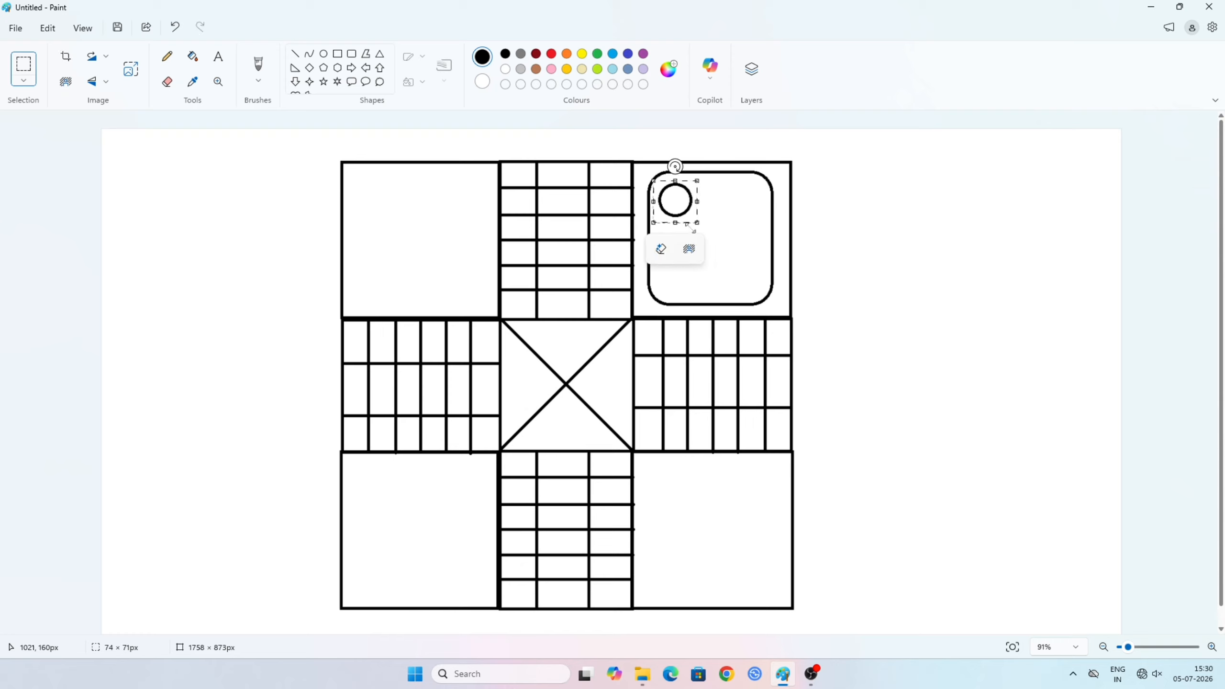
key("ctrl+v")
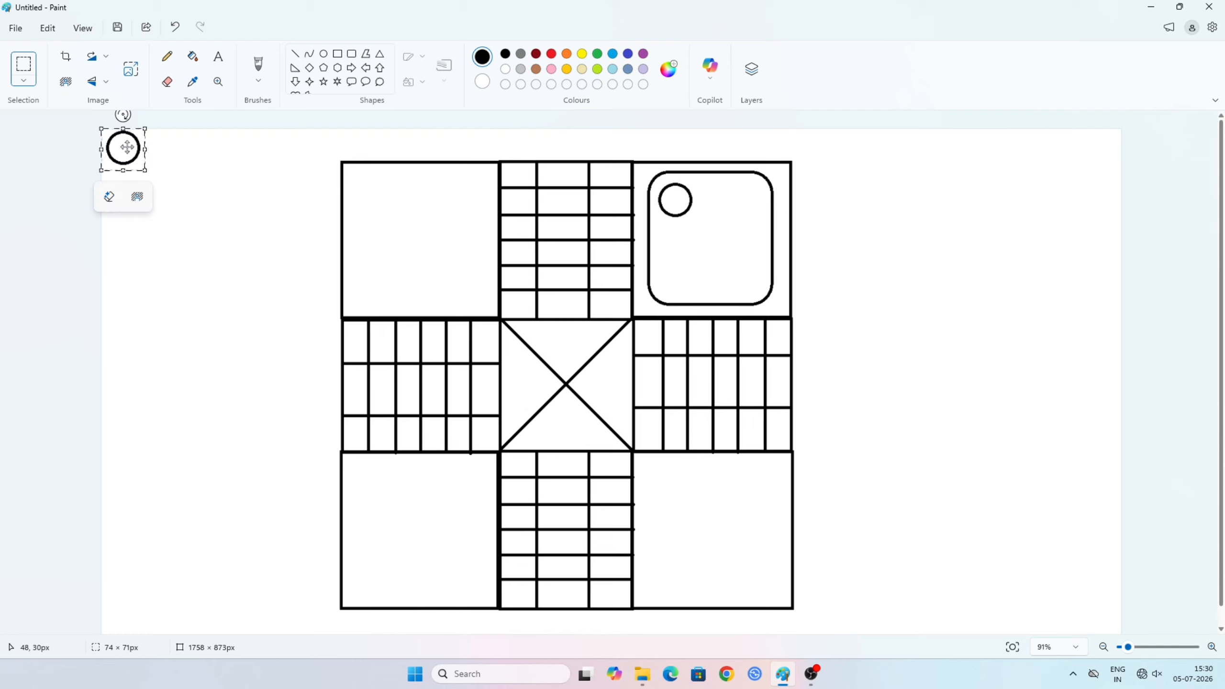
left_click_drag(127, 147, 746, 199)
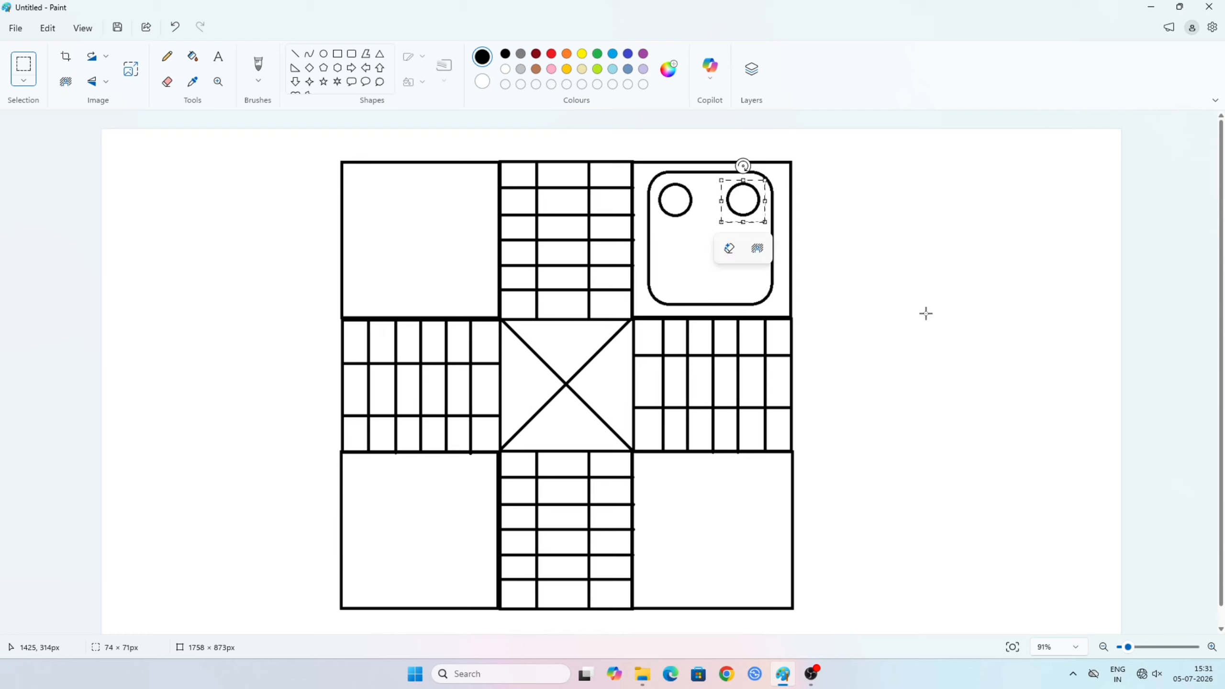
- Copy the pair of circles and place the duplicates directly below, in the lower half of the rounded rectangle
left_click(654, 181)
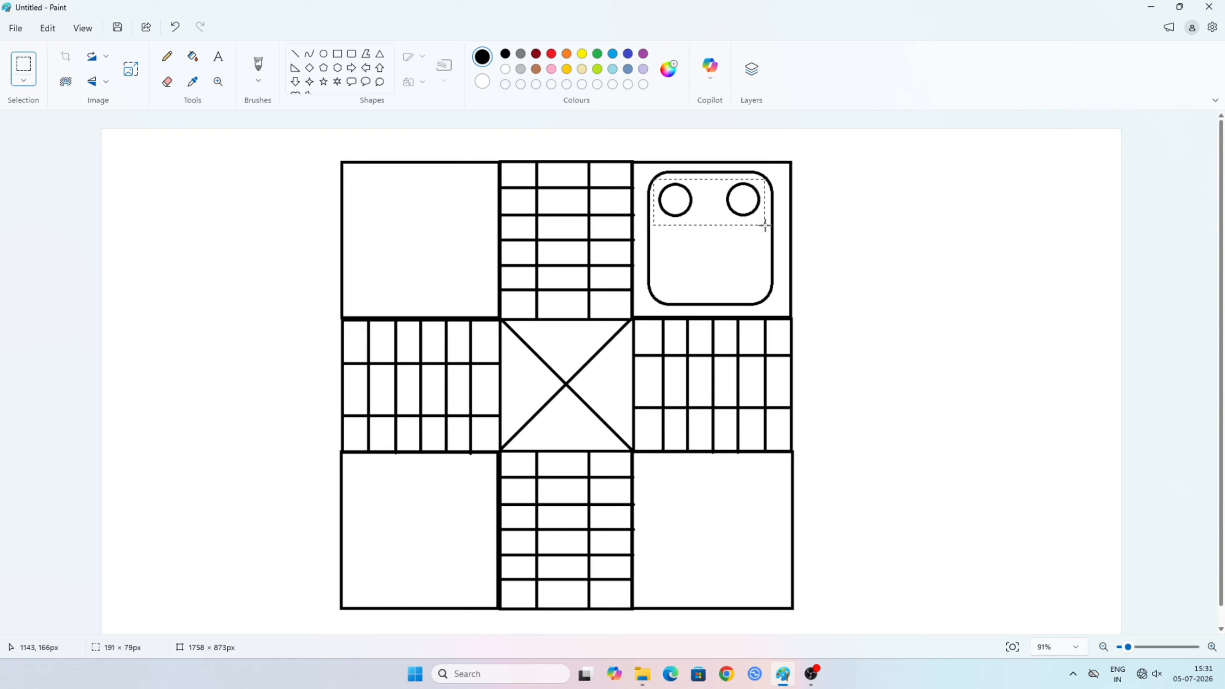
left_click_drag(765, 226, 764, 226)
key("ctrl+v")
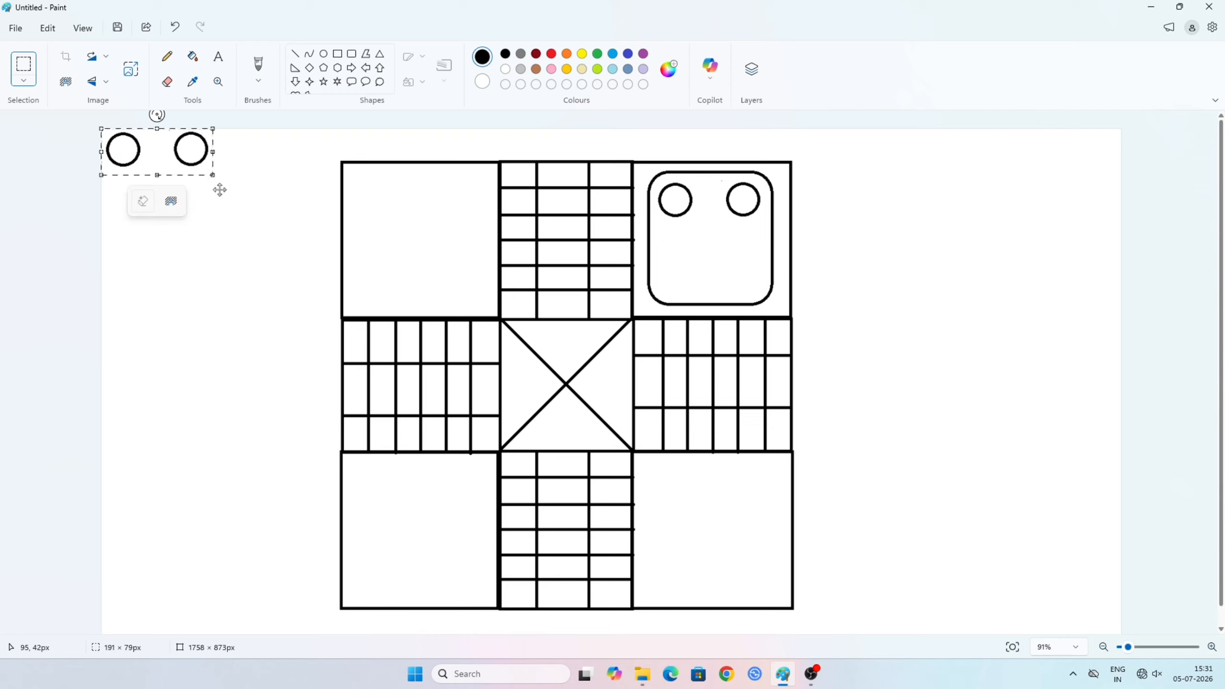
left_click_drag(158, 154, 710, 271)
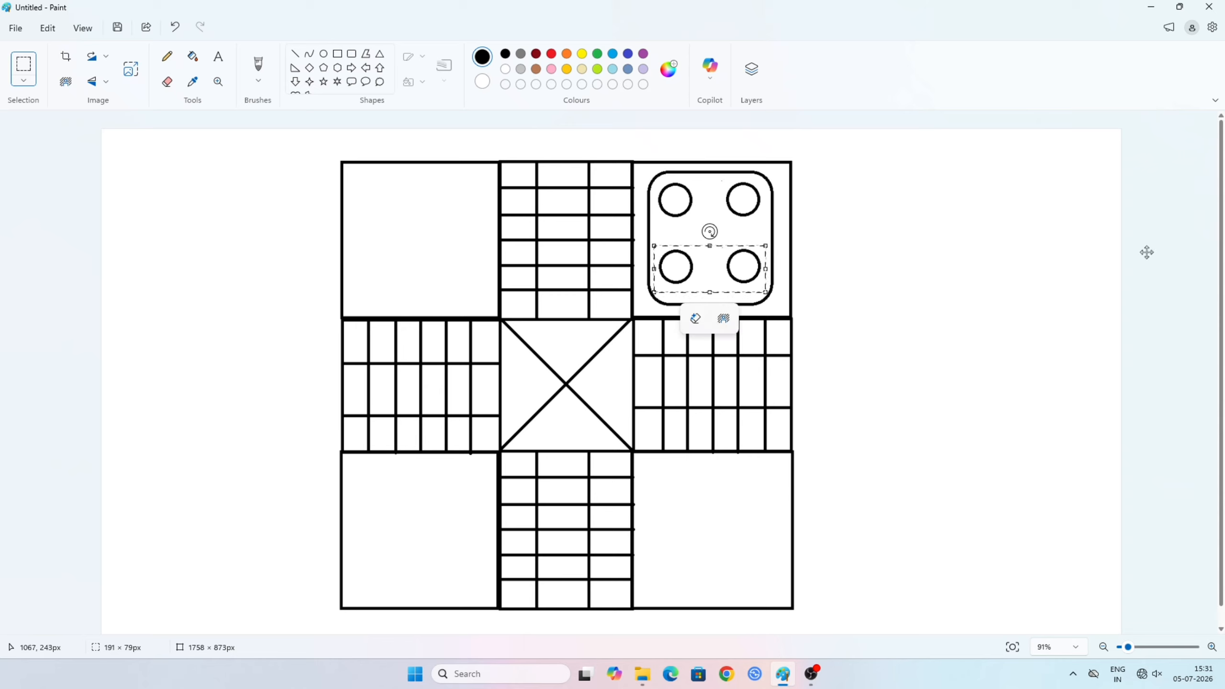
- Nudge the lower pair of circles slightly down inside the rounded rectangle and deselect it
key("Down")
key("Down")
key("Down")
key("Down")
key("Down")
key("Down")
key("Down")
key("Down")
key("Down")
key("Down")
key("Down")
key("Down")
key("Down")
key("Down")
key("Down")
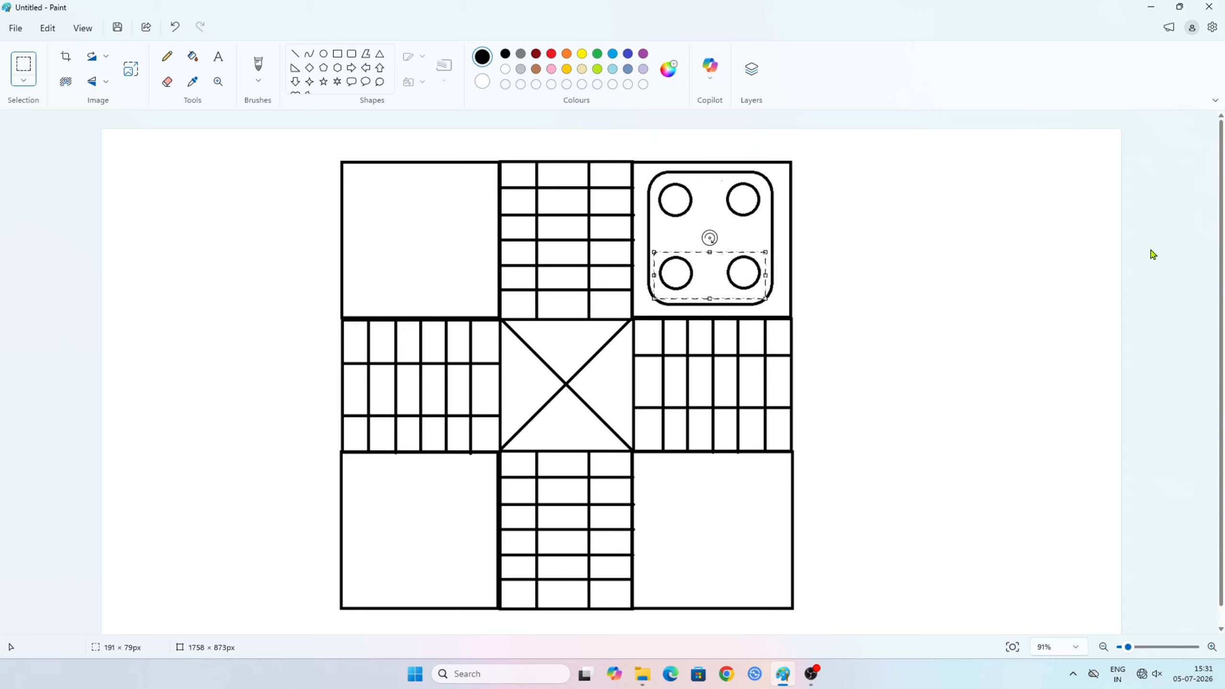
left_click(896, 289)
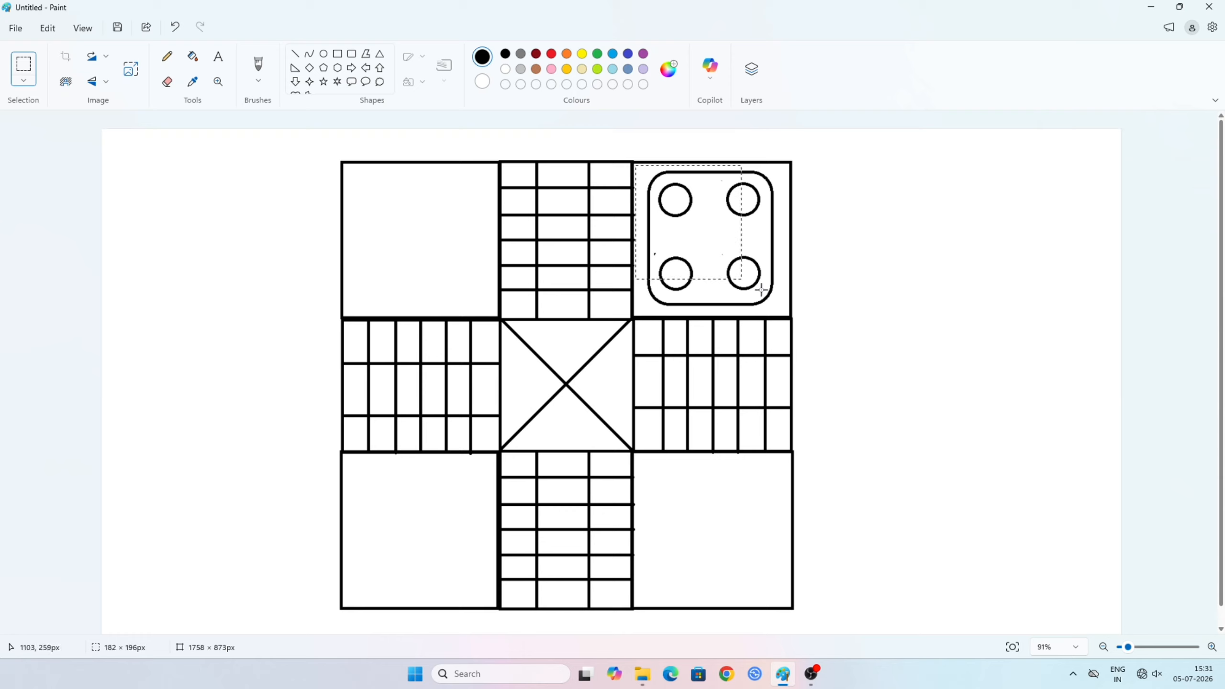
- Copy the rounded rectangle with its four circles and place the duplicate in the upper-left corner square
left_click_drag(761, 290, 786, 312)
key("ctrl+c")
key("ctrl+v")
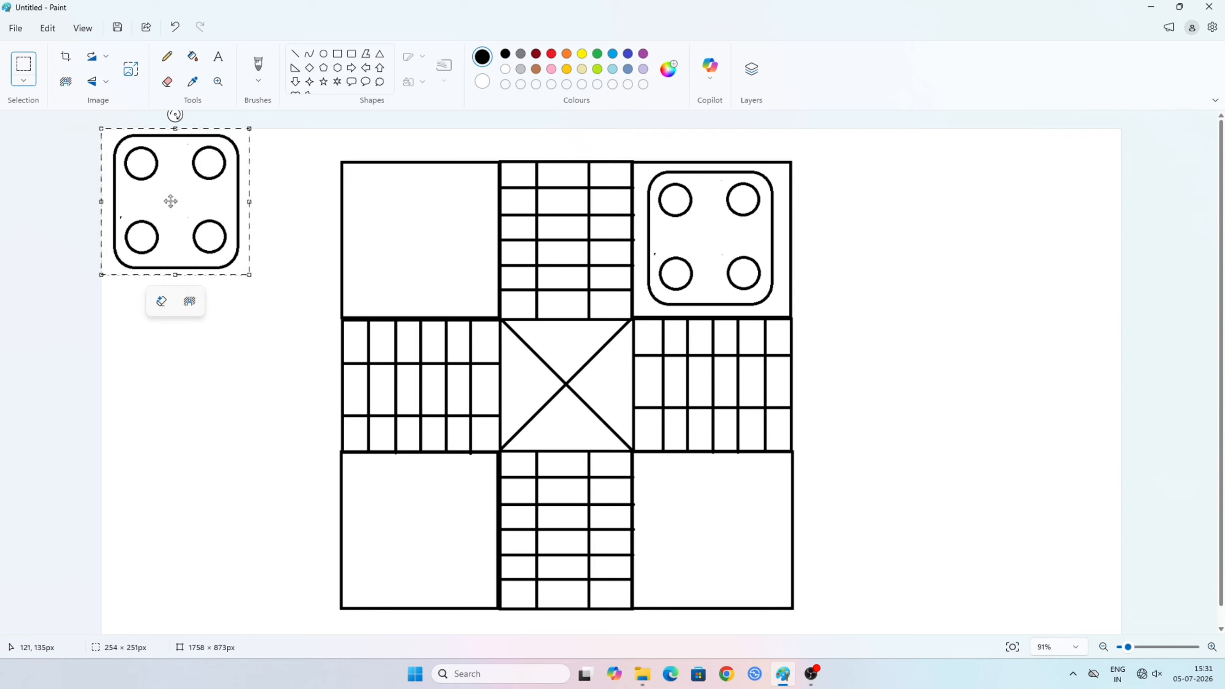
left_click_drag(171, 202, 419, 240)
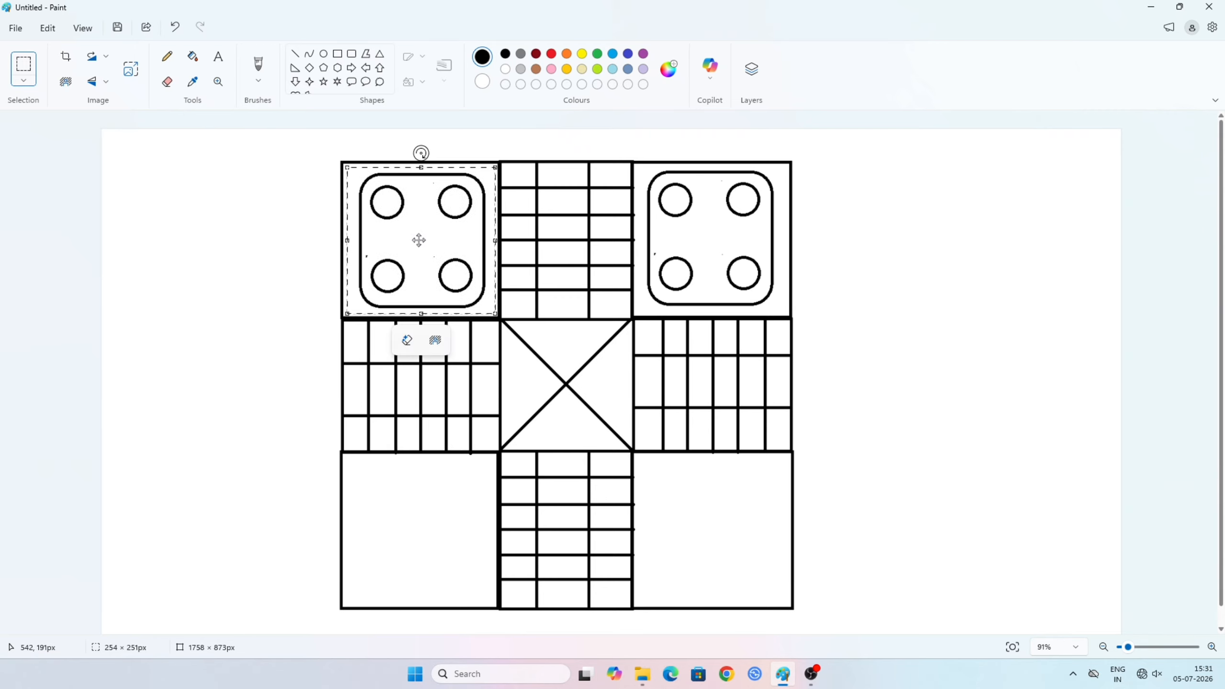
- Place two more duplicates of the rounded rectangle with circles in the lower-left and lower-right corner squares
key("ctrl+v")
left_click_drag(164, 211, 199, 260)
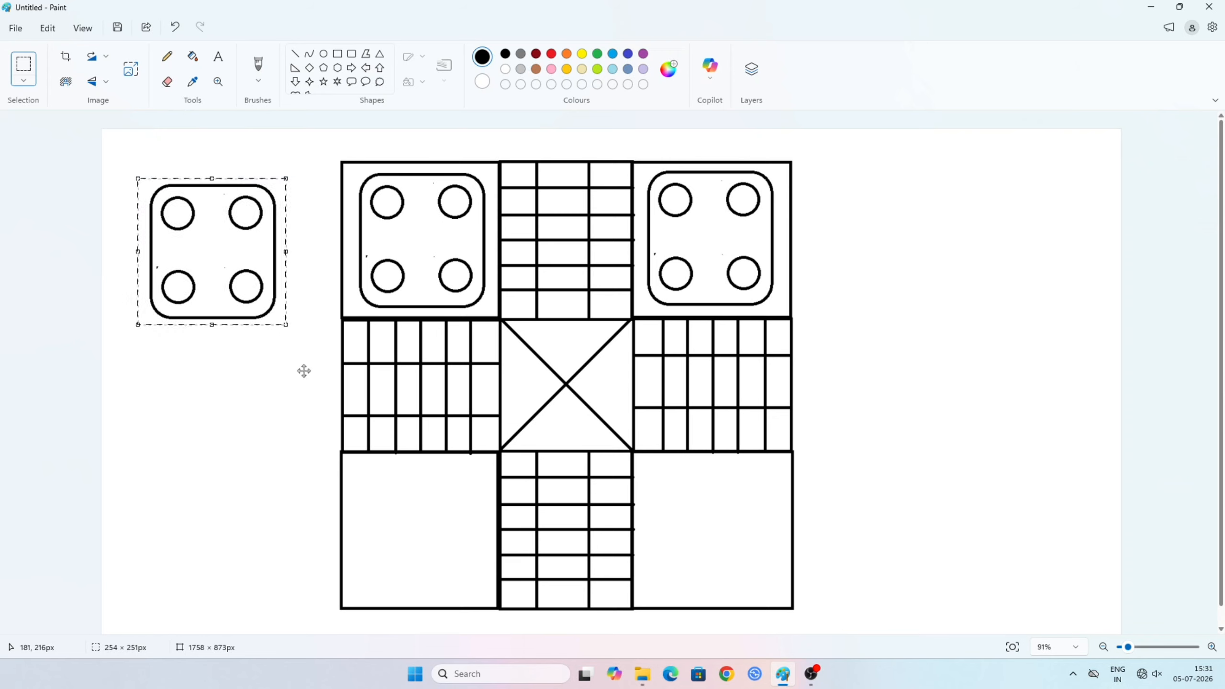
left_click_drag(304, 371, 415, 534)
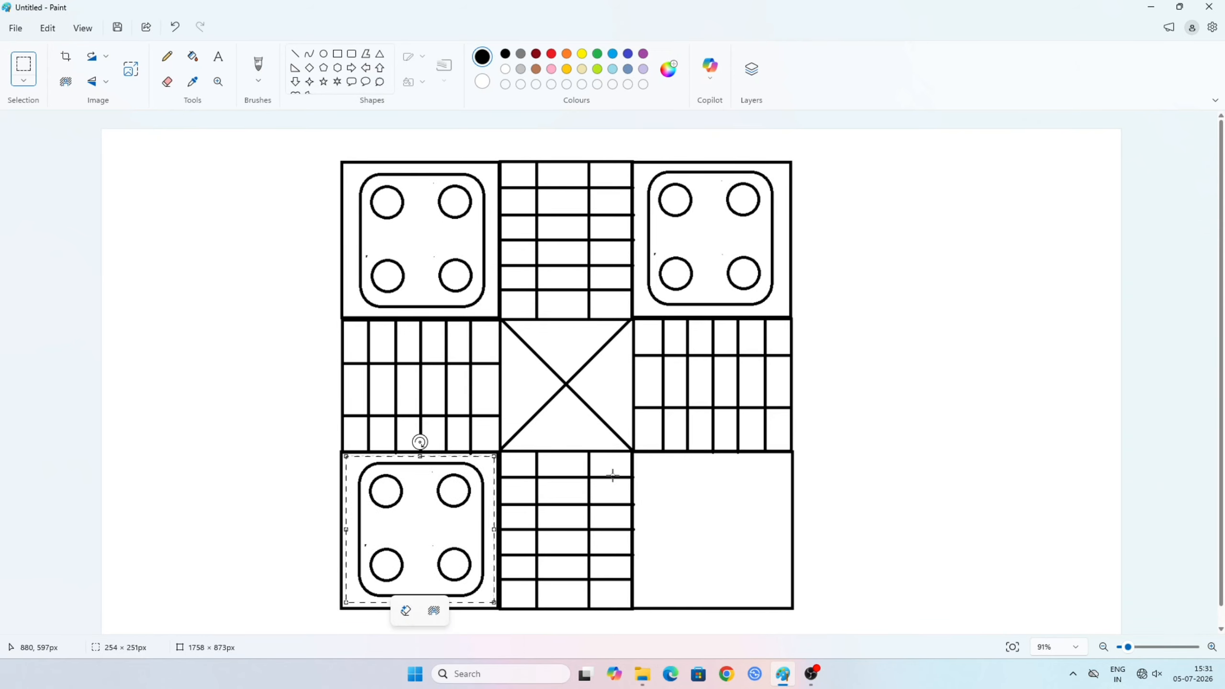
key("ctrl+v")
left_click_drag(215, 213, 724, 533)
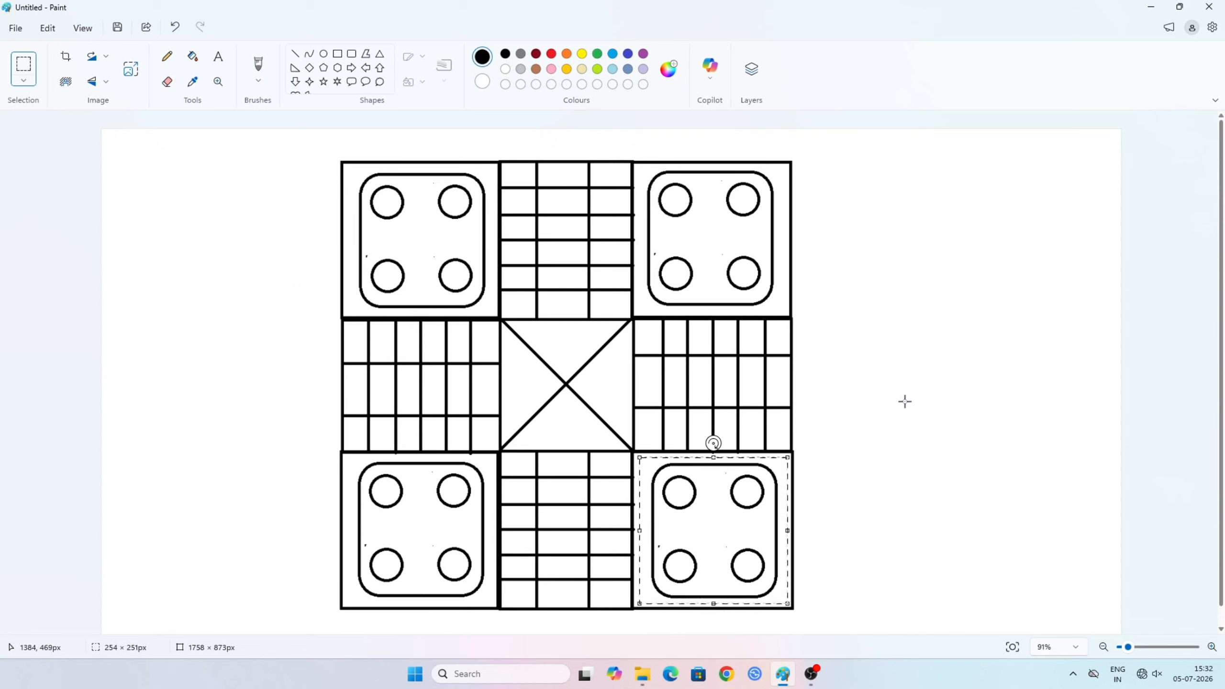
left_click(747, 350)
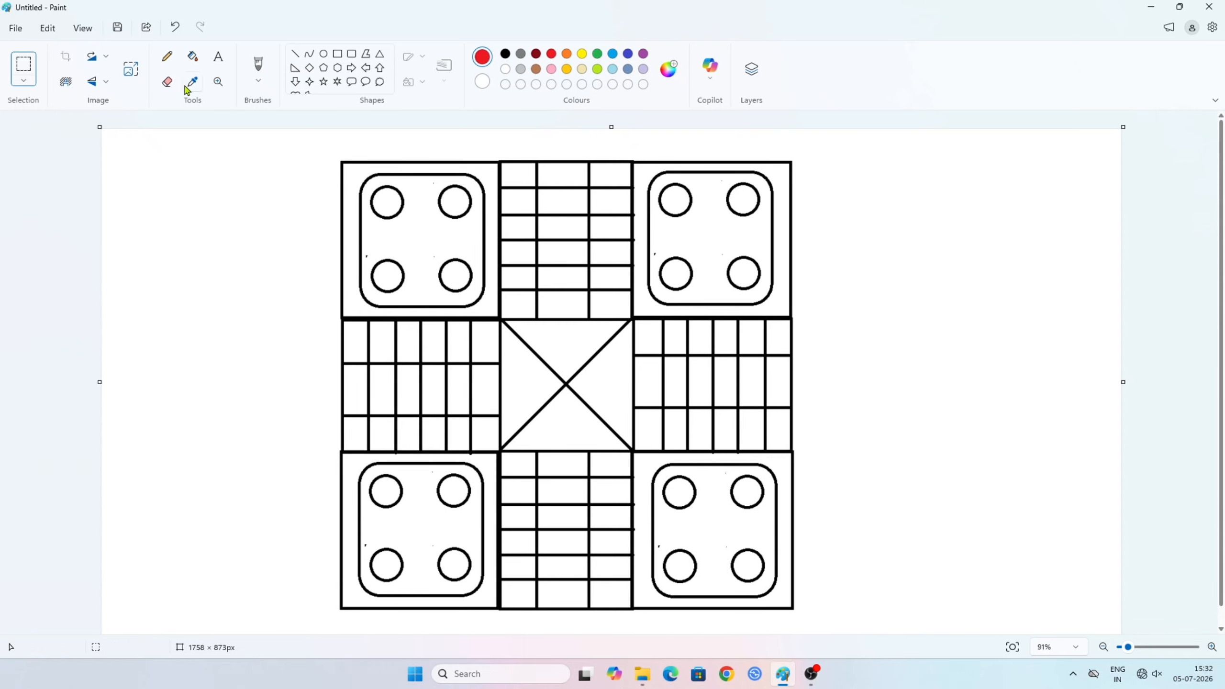
- Fill the upper-right home area's four circles and the frame around its rounded rectangle with red
left_click(193, 57)
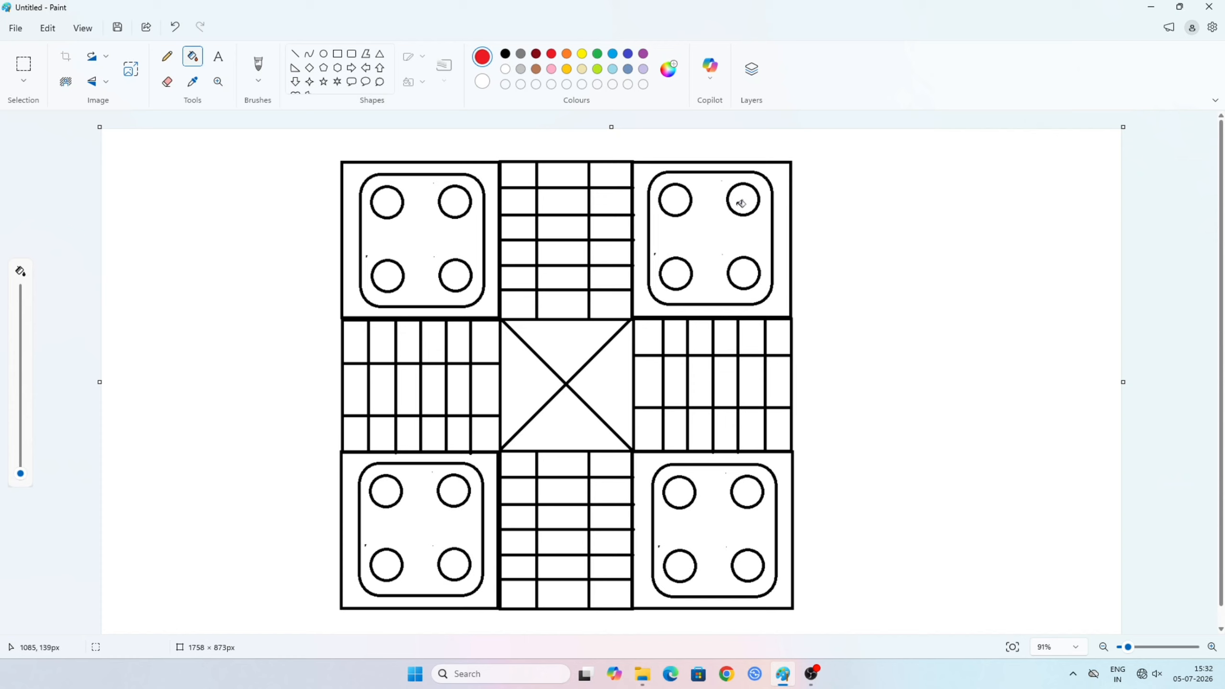
left_click(785, 305)
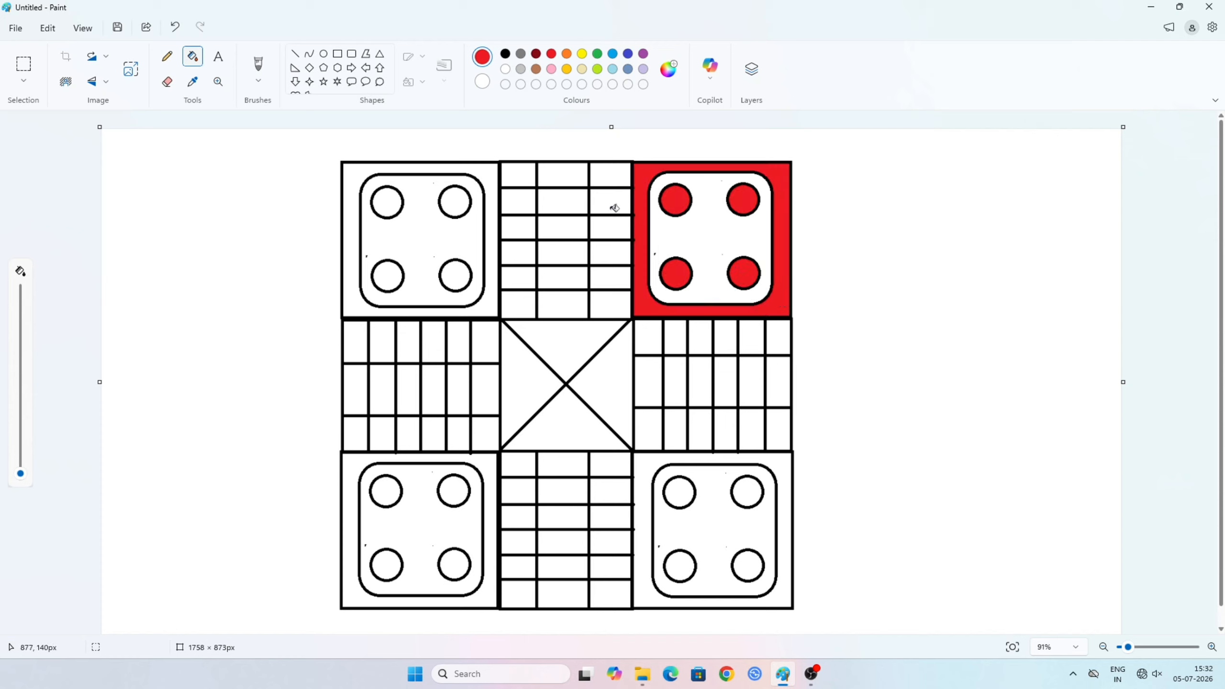
- Fill the upper arm's second-row right cell, its five middle cells down to the centre, and the upper central triangle with red
left_click(615, 208)
left_click(571, 203)
left_click(571, 227)
left_click(569, 251)
left_click(574, 279)
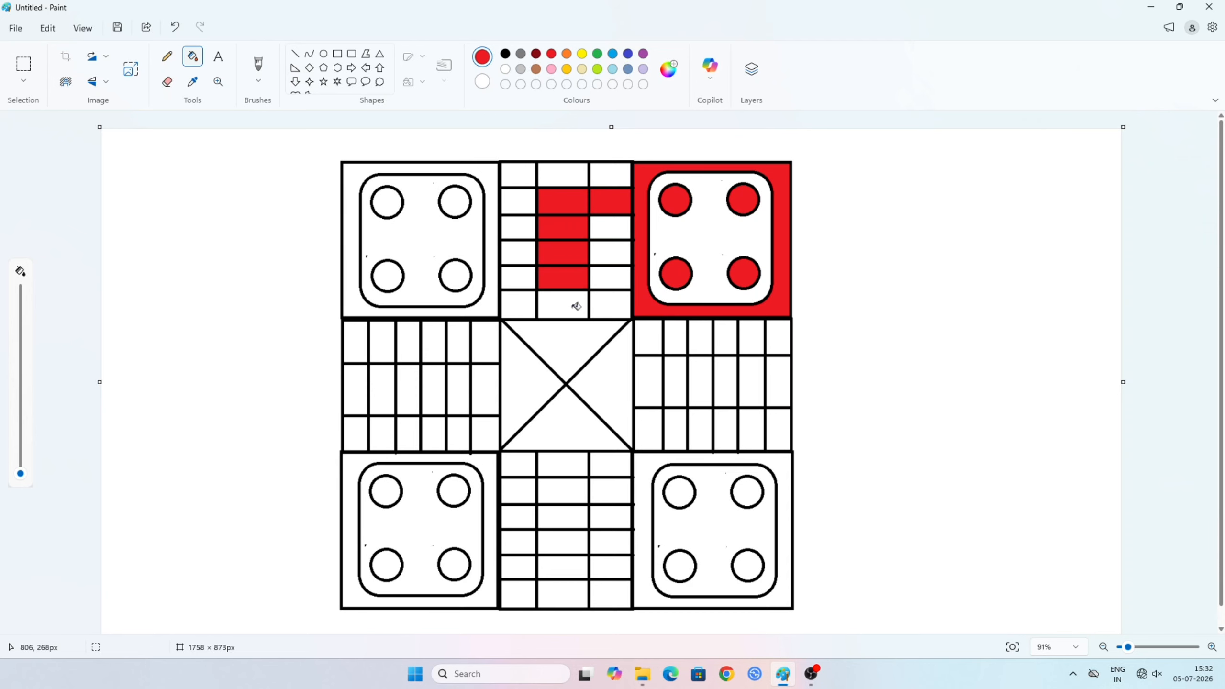
left_click(576, 306)
left_click(575, 337)
- Recolour the black outlines of the upper-right home area's four circles and rounded rectangle to red
scroll(732, 230, "up", 2)
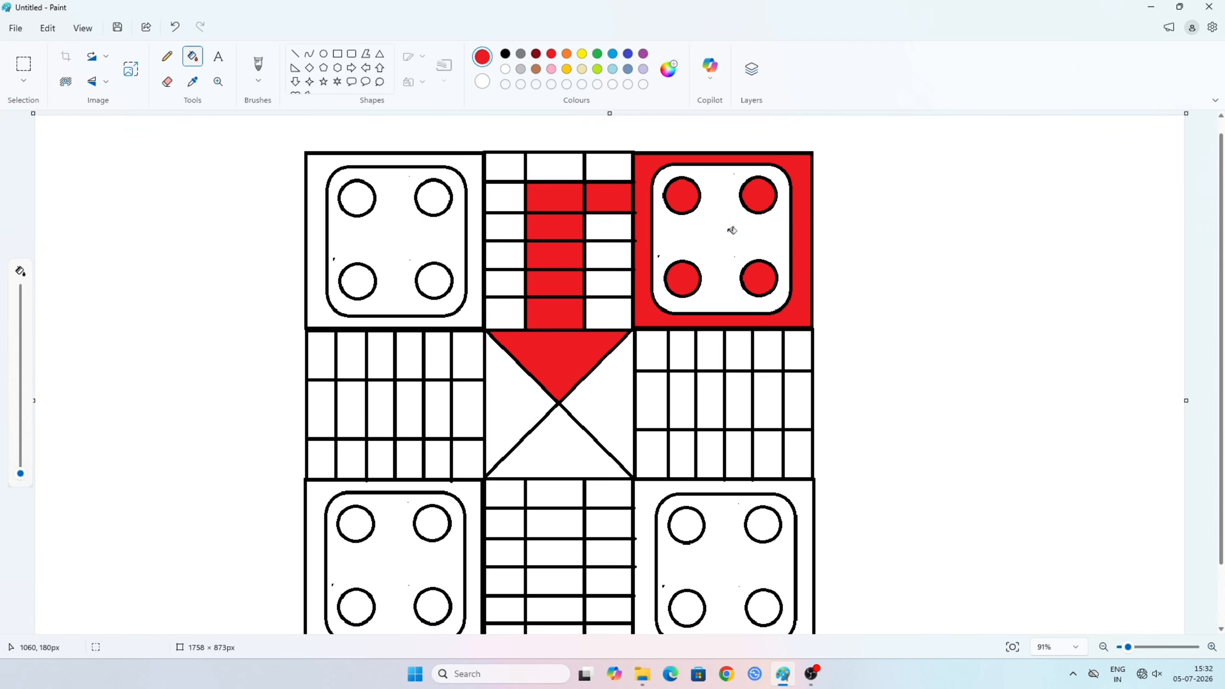
left_click(761, 172)
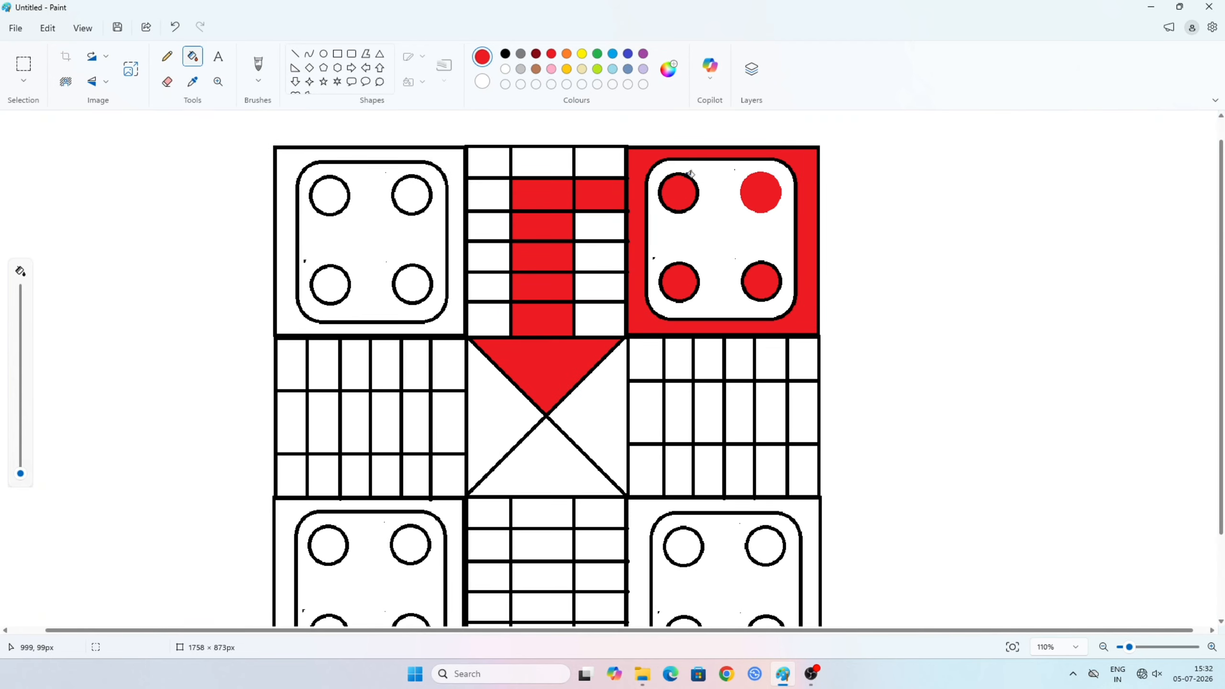
left_click(695, 176)
left_click(695, 264)
left_click(752, 267)
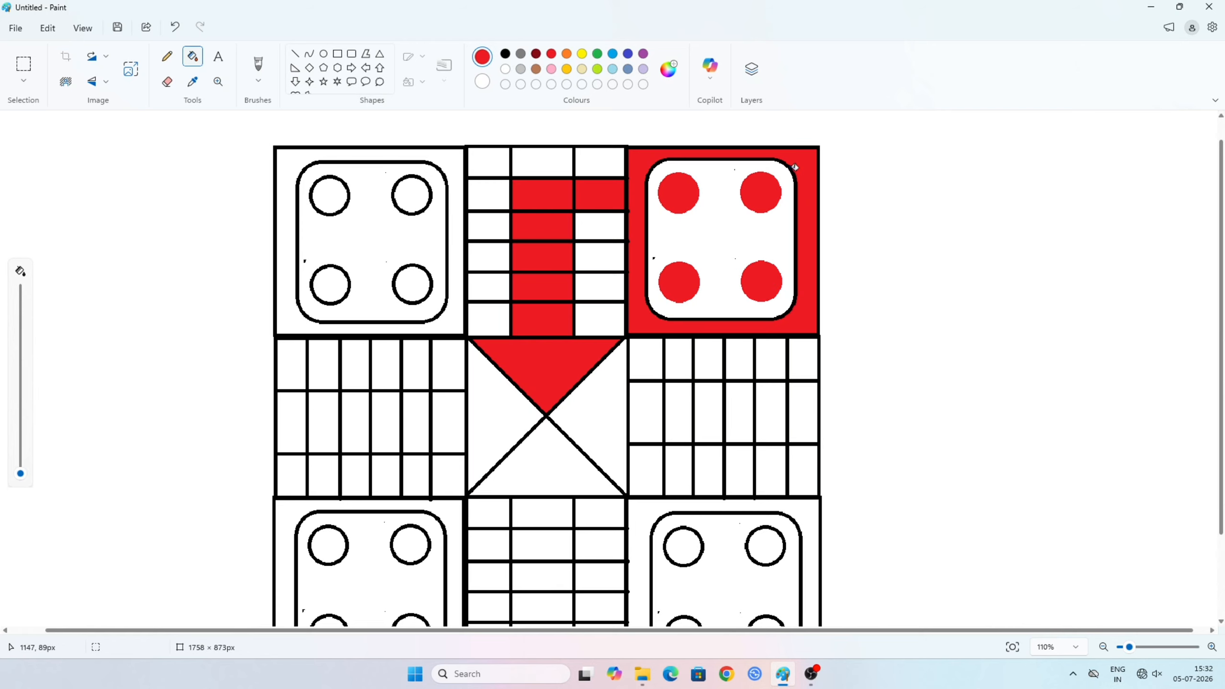
left_click(794, 168)
- Fill the upper-left home area's four circles and the frame around its rounded rectangle with yellow
scroll(656, 222, "down", 1)
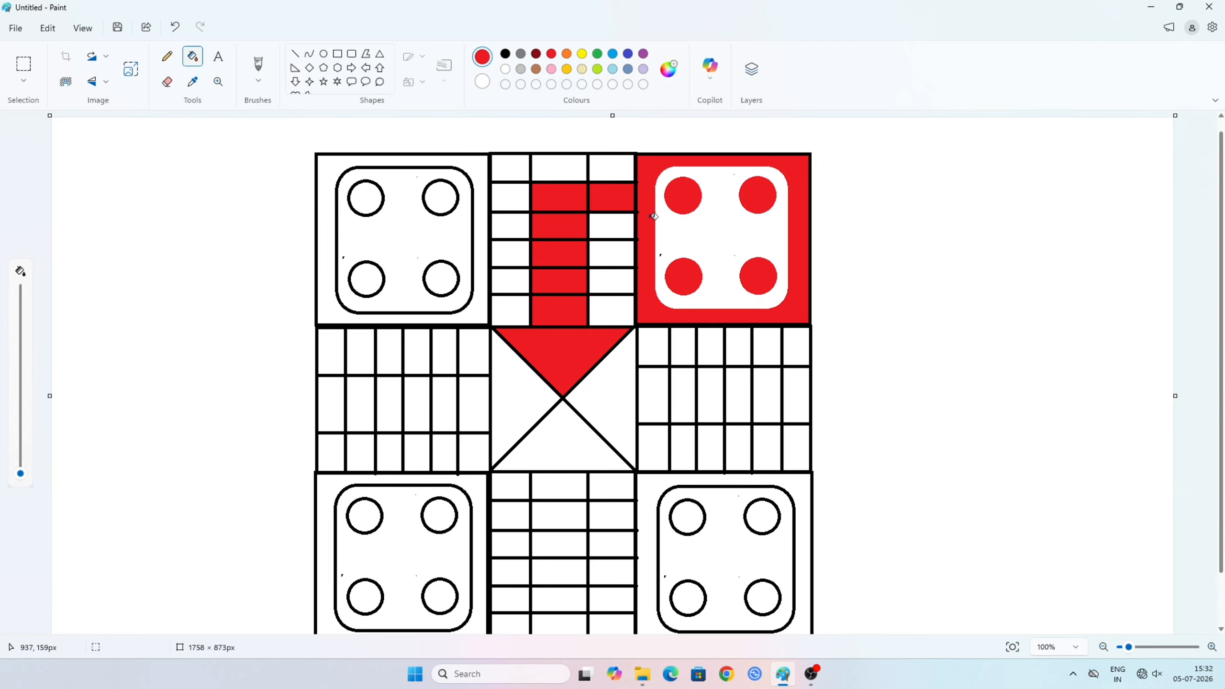
scroll(654, 214, "down", 1)
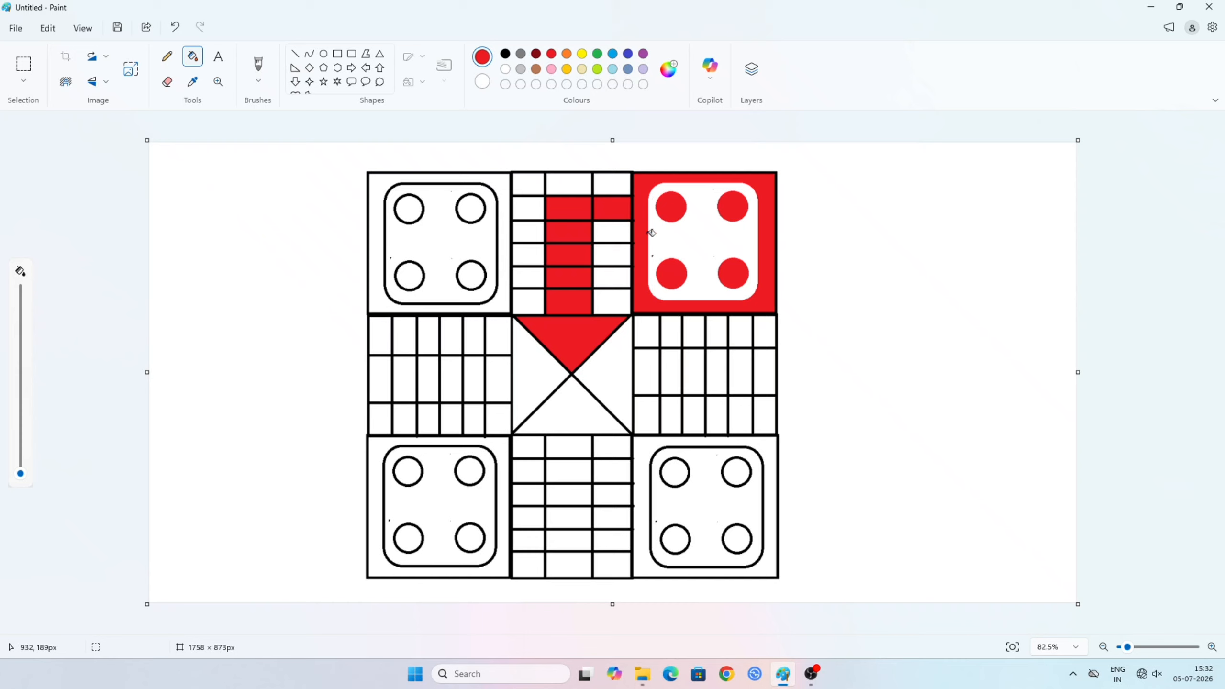
left_click(583, 55)
left_click(471, 209)
left_click(410, 208)
left_click(409, 276)
left_click(475, 286)
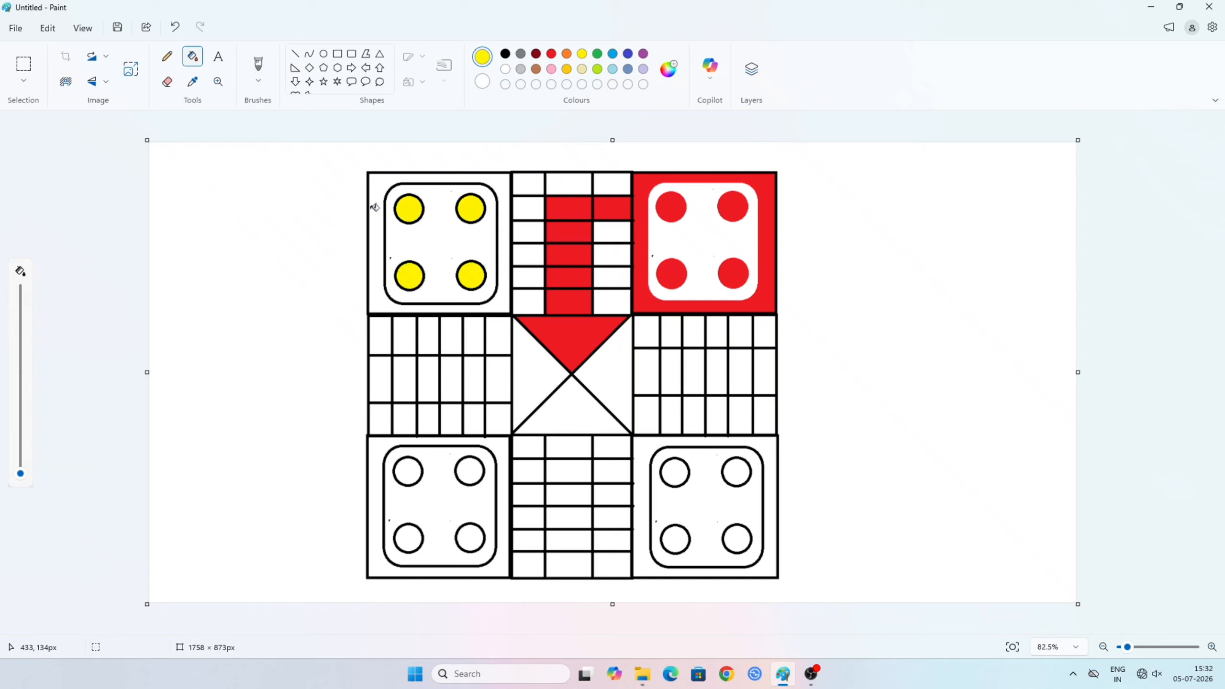
left_click(385, 213)
- Fill the left arm's second-column top cell, its five middle cells up to the centre, and the left central triangle with yellow
left_click(410, 340)
left_click(410, 366)
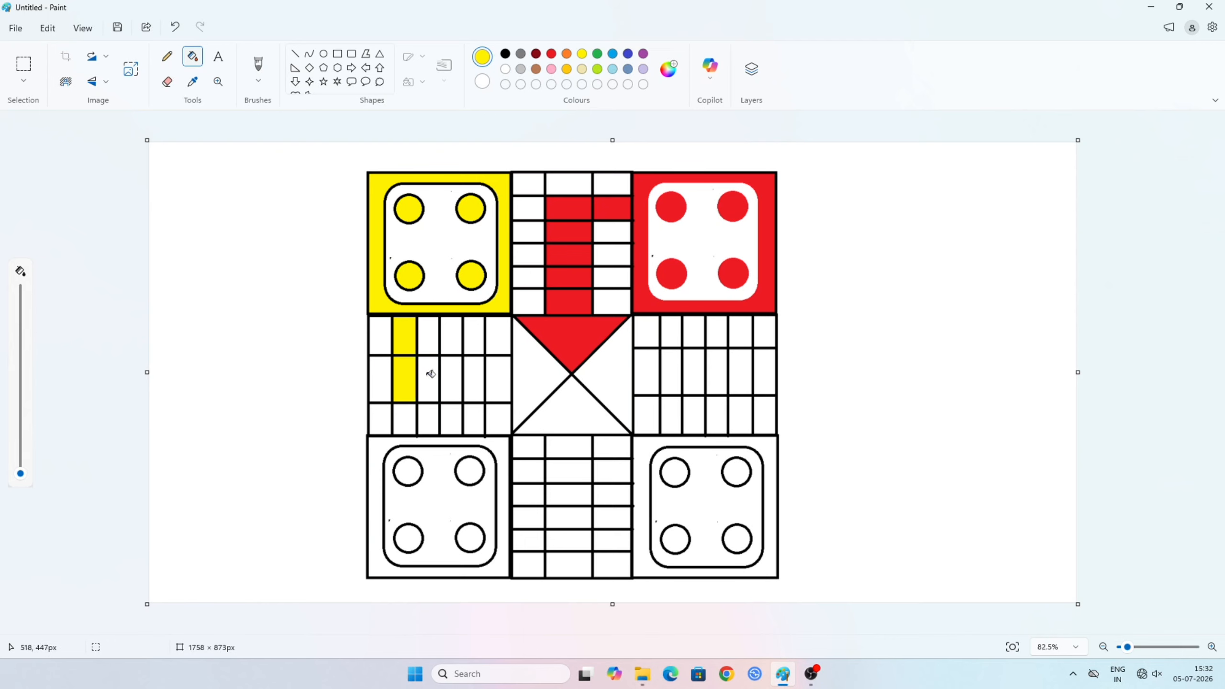
left_click(429, 374)
left_click(476, 380)
left_click(500, 383)
left_click(543, 384)
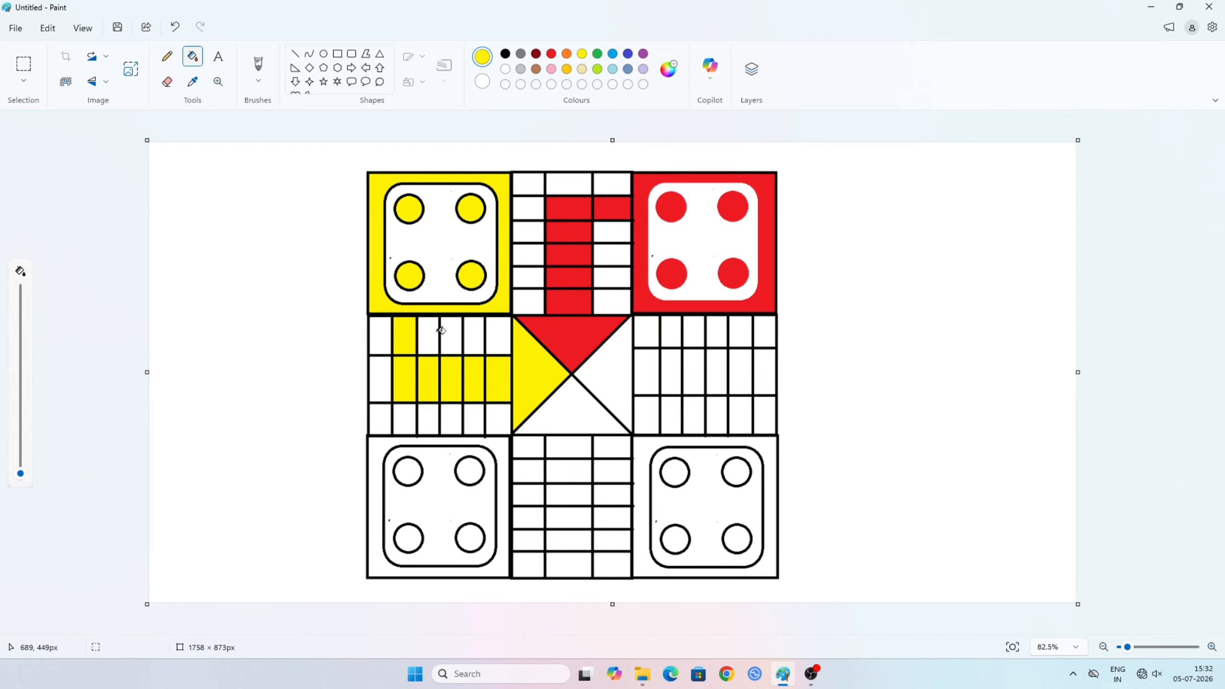
- Recolour the black outlines of the upper-left home area's four circles and rounded rectangle to yellow
scroll(432, 225, "up", 1)
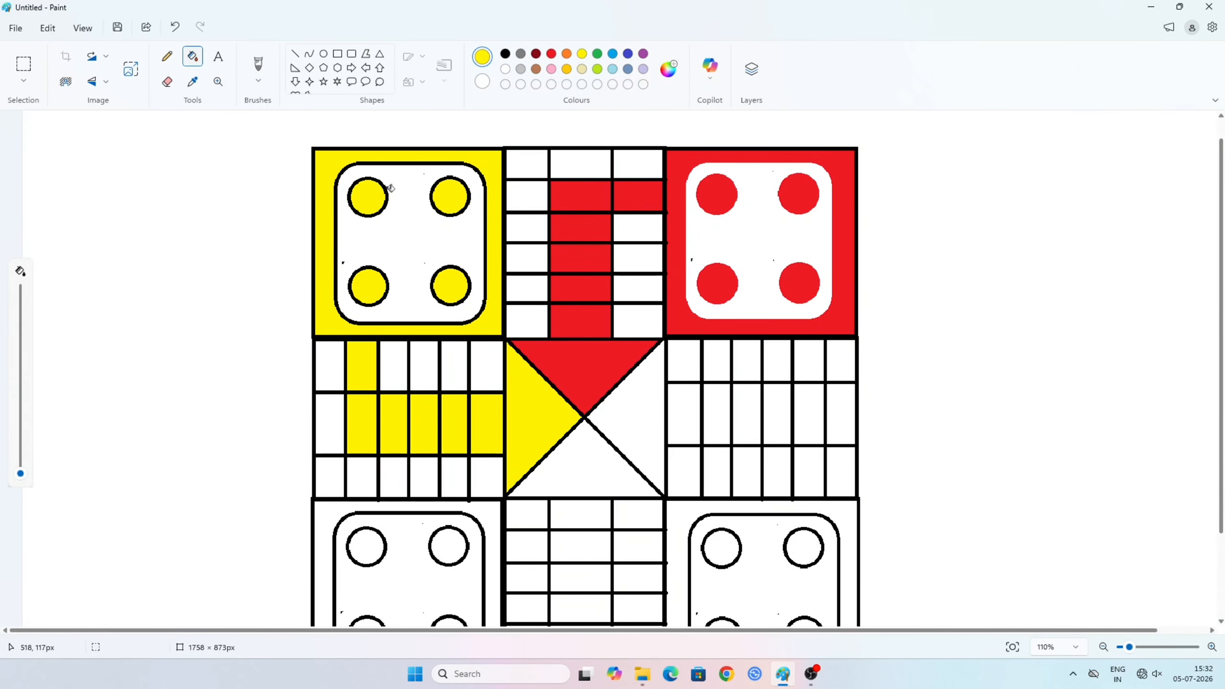
left_click(374, 183)
left_click(438, 182)
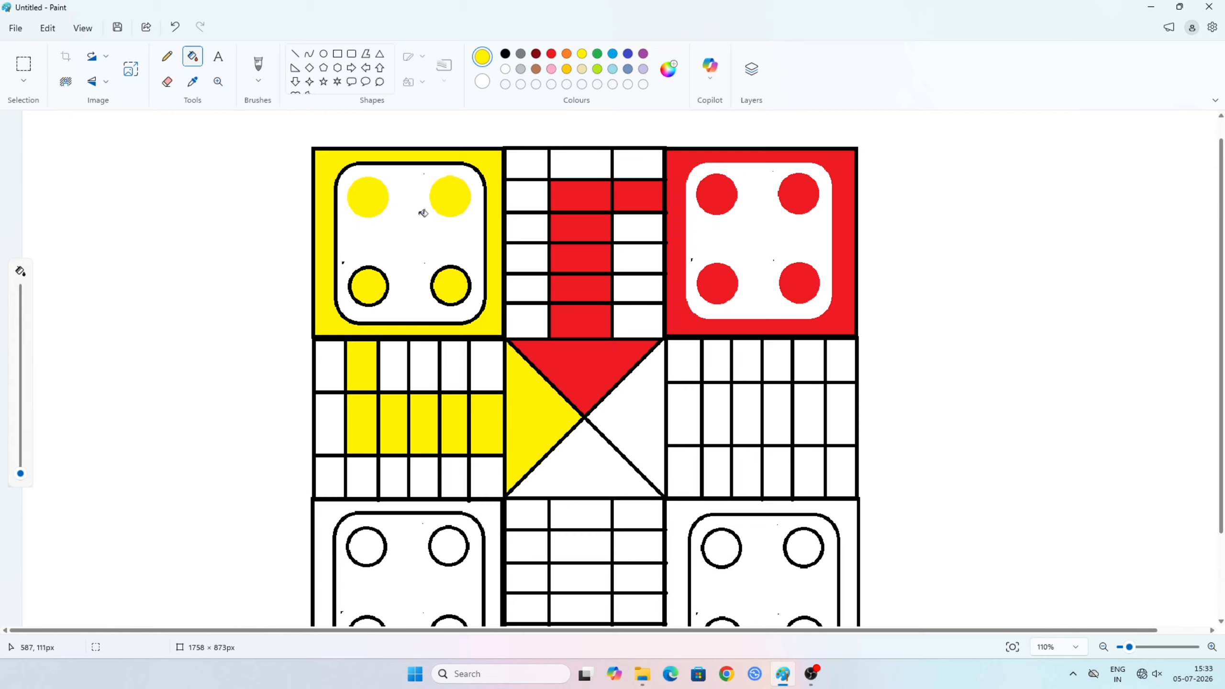
left_click(381, 266)
key("ctrl+z")
left_click(371, 267)
left_click(447, 266)
left_click(336, 232)
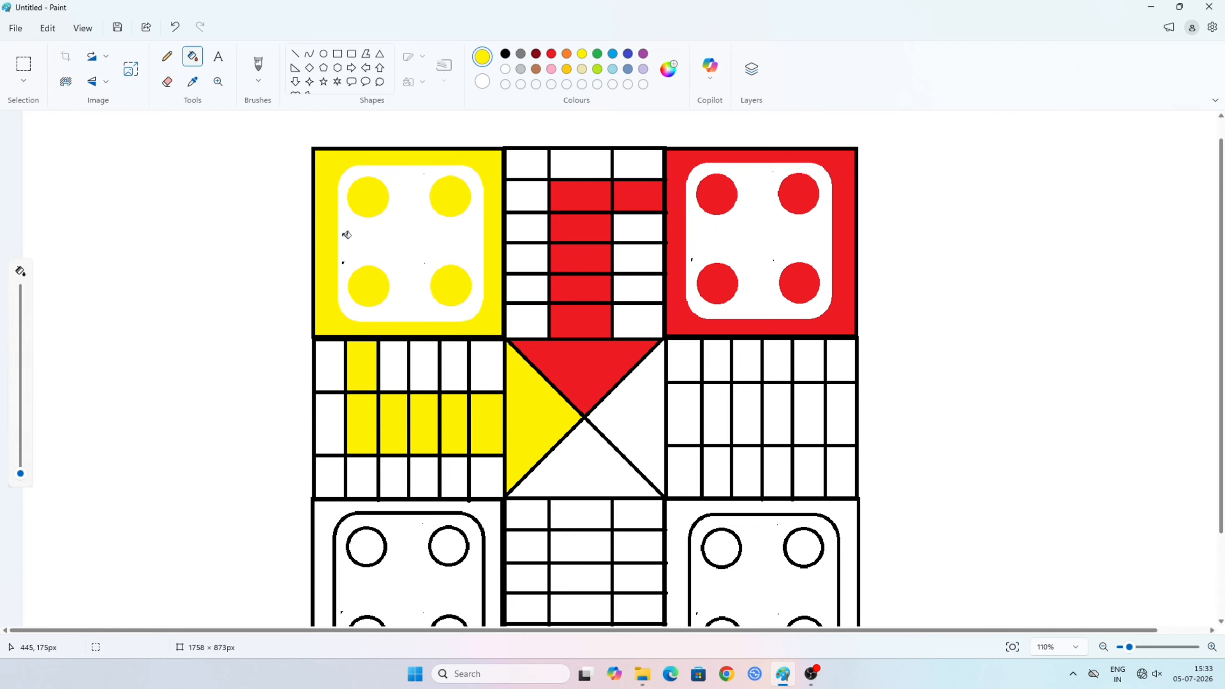
- Fill the lower-left home area's four circles and the frame around its rounded rectangle with light blue
scroll(451, 279, "down", 2)
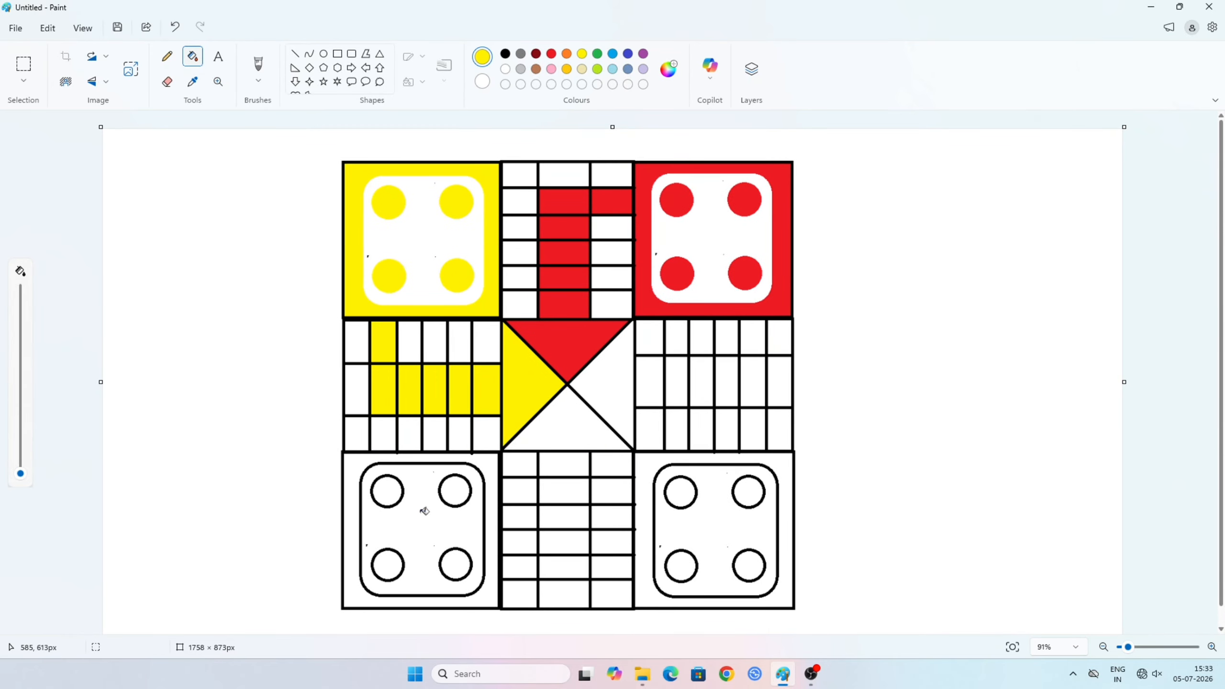
left_click(627, 53)
left_click(613, 54)
left_click(385, 486)
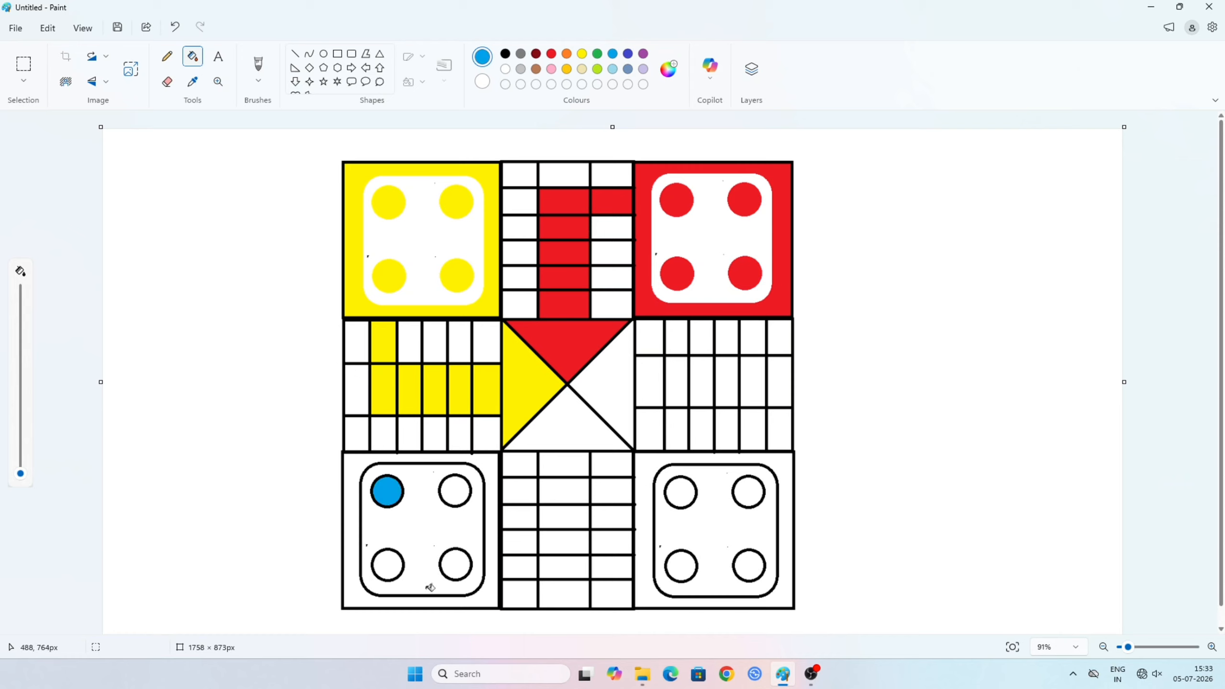
left_click(390, 570)
left_click(456, 565)
left_click(463, 494)
left_click(365, 466)
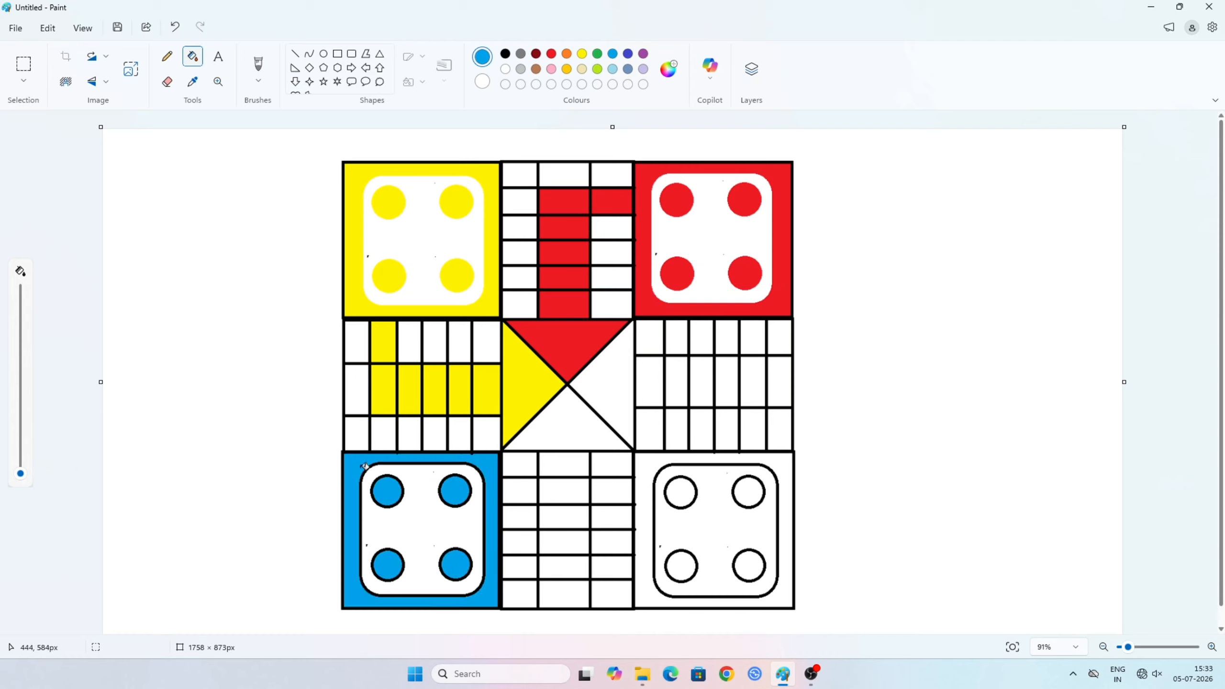
- Fill the lower arm's fifth-row left cell, its five middle cells up to the centre, and the lower central triangle with light blue
left_click(521, 566)
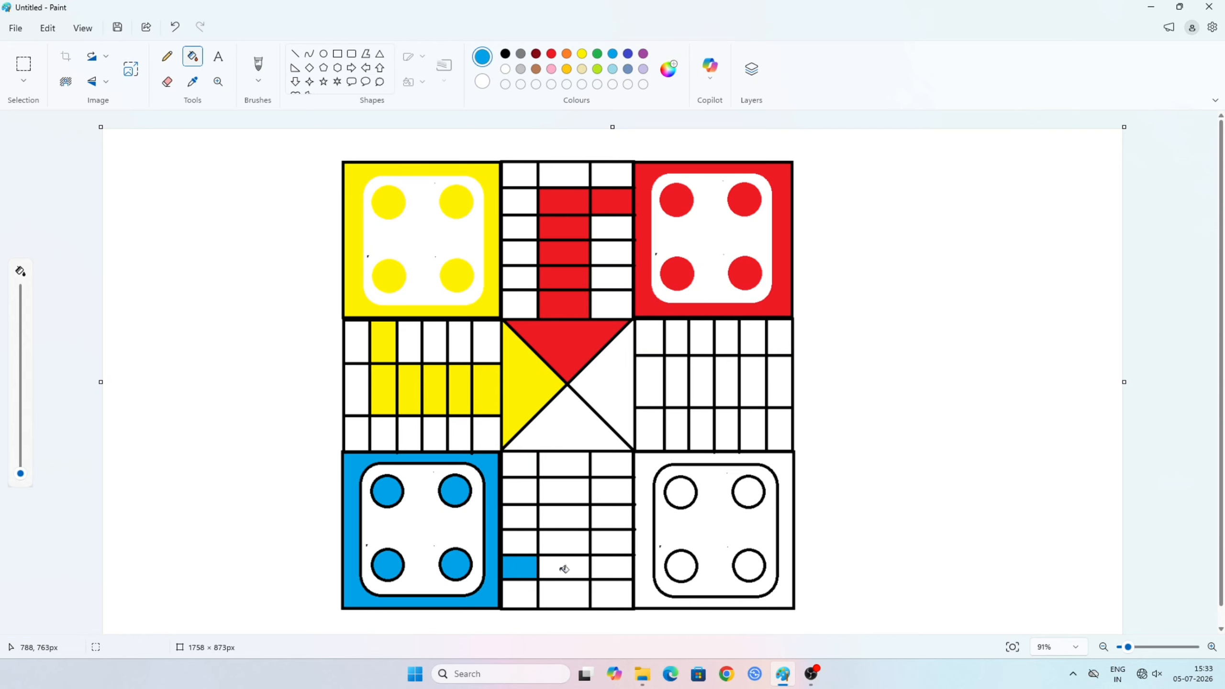
left_click(557, 569)
left_click(568, 543)
left_click(567, 516)
left_click(566, 491)
left_click(568, 466)
left_click(567, 435)
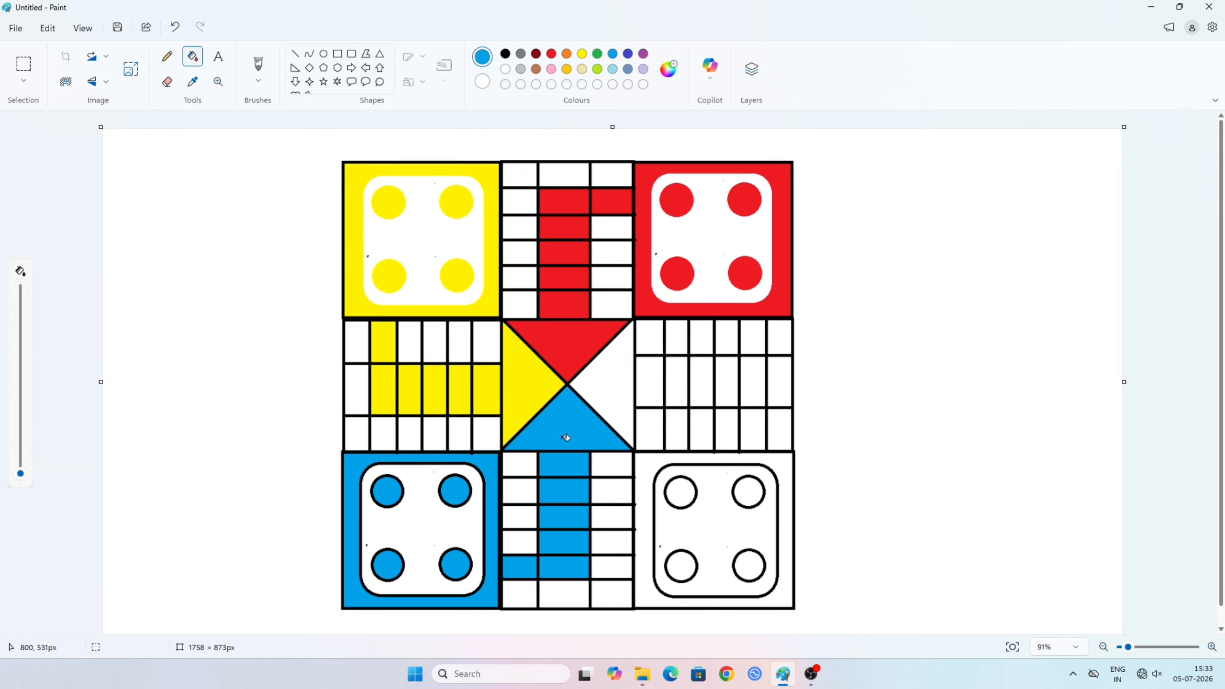
- Recolour the black outlines of the lower-left home area's four circles and rounded rectangle to light blue
scroll(367, 514, "up", 2)
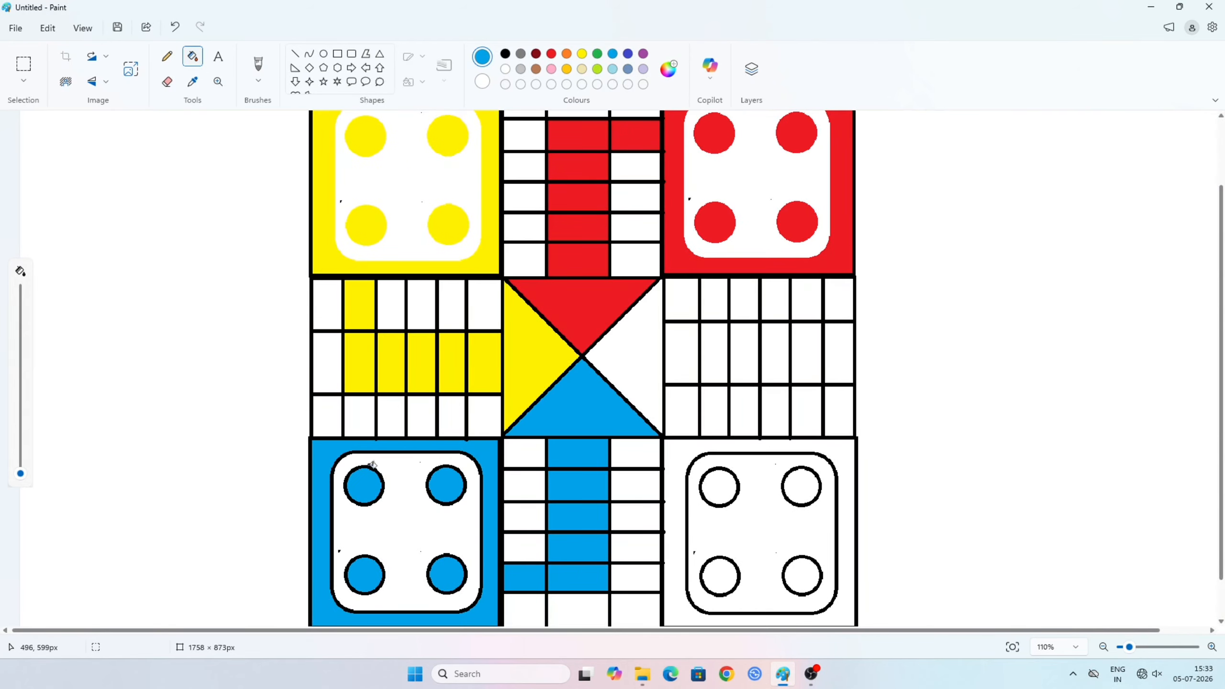
left_click(383, 477)
left_click(448, 465)
left_click(447, 453)
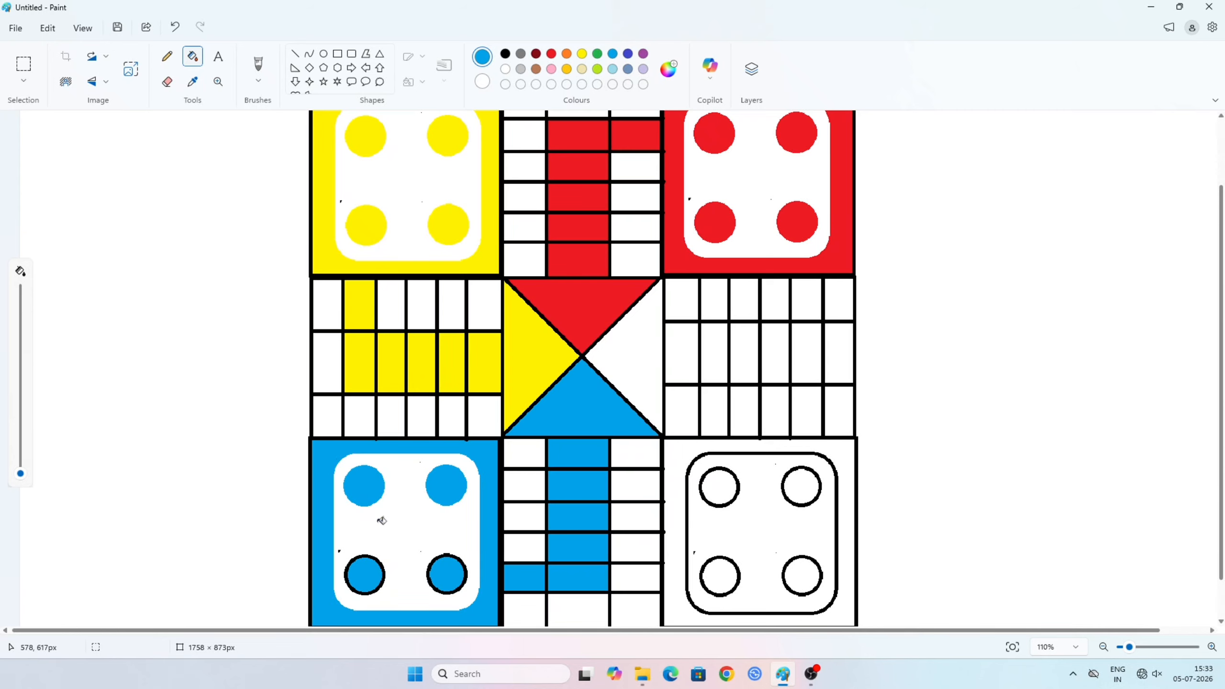
left_click(370, 556)
left_click(453, 553)
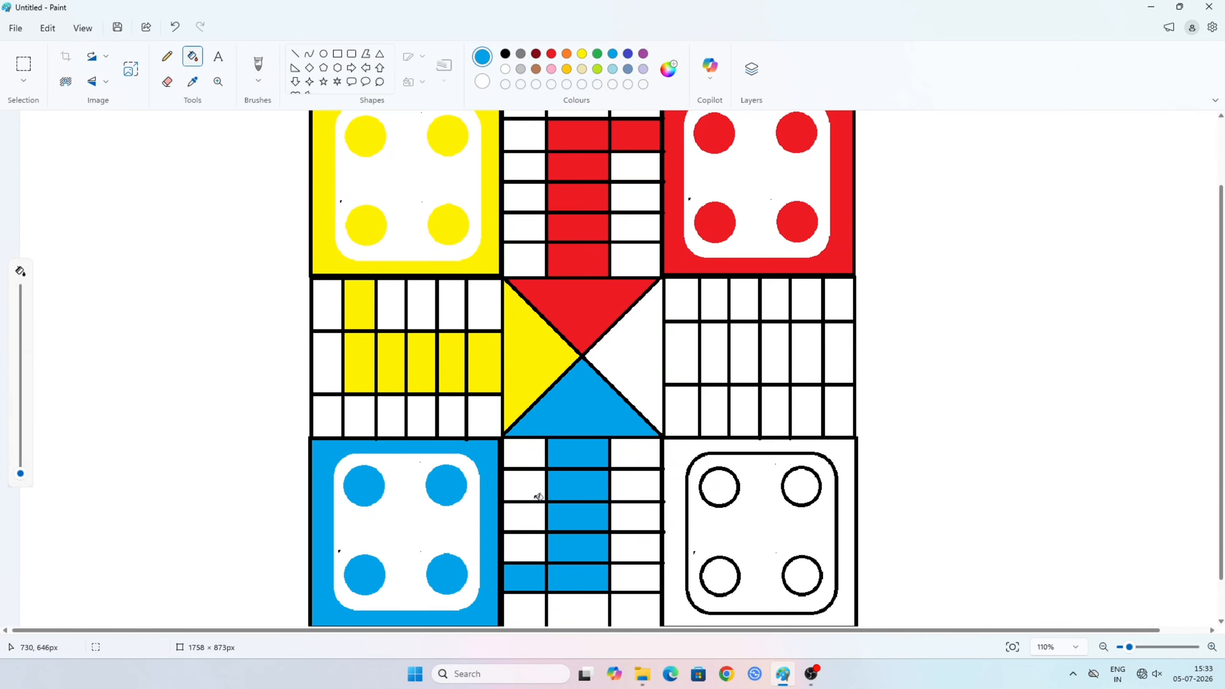
- Fill the lower-right home area's four circles and the frame around its rounded rectangle with green
scroll(538, 498, "down", 2)
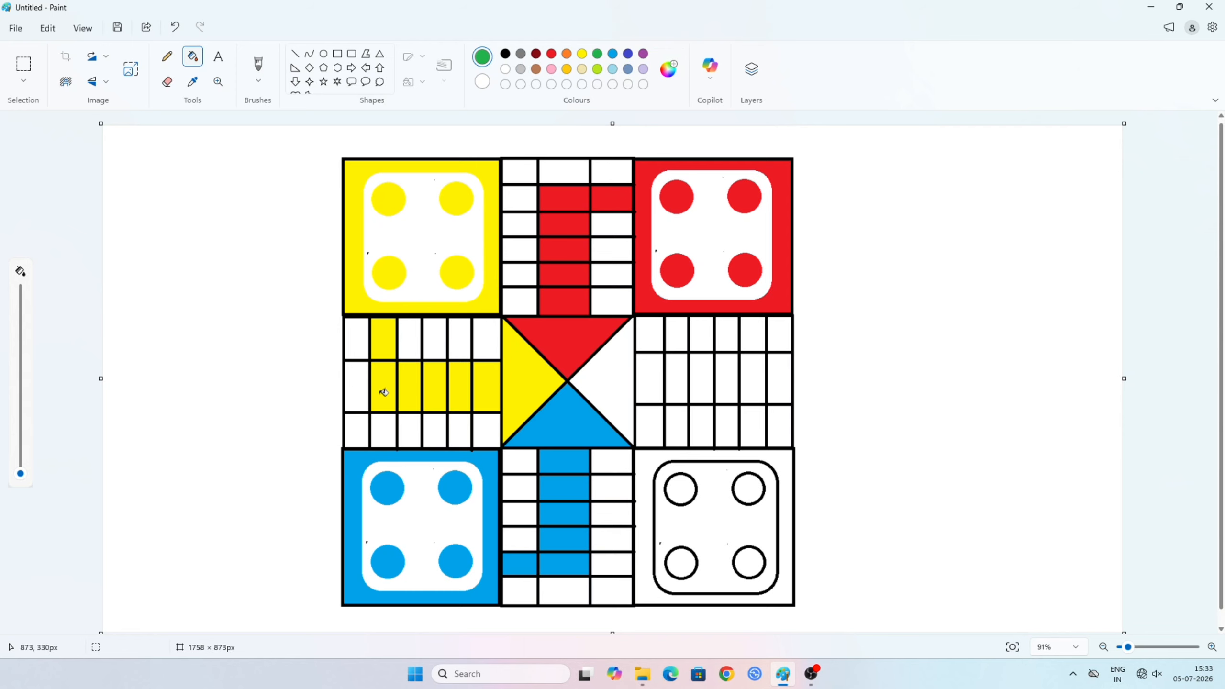
left_click(682, 489)
left_click(750, 490)
left_click(685, 564)
left_click(750, 563)
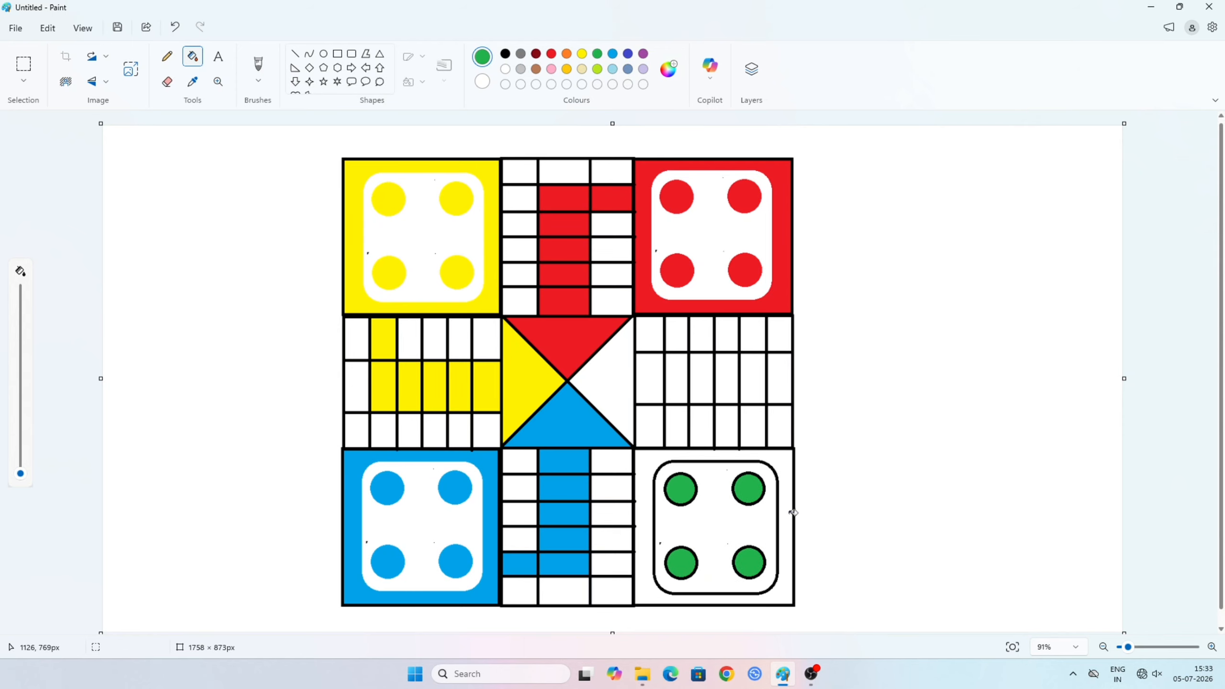
left_click(784, 525)
- Recolour the black outlines of the lower-right home area's four circles and rounded rectangle to green
scroll(706, 514, "up", 2)
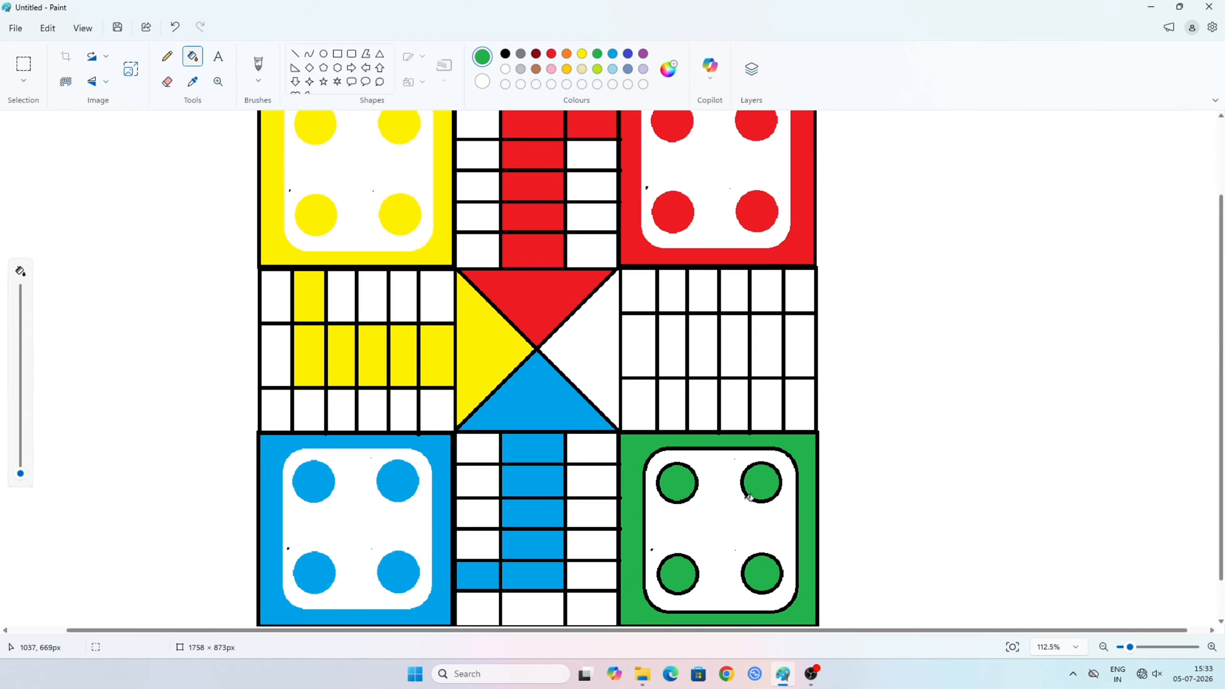
left_click(767, 460)
left_click(688, 463)
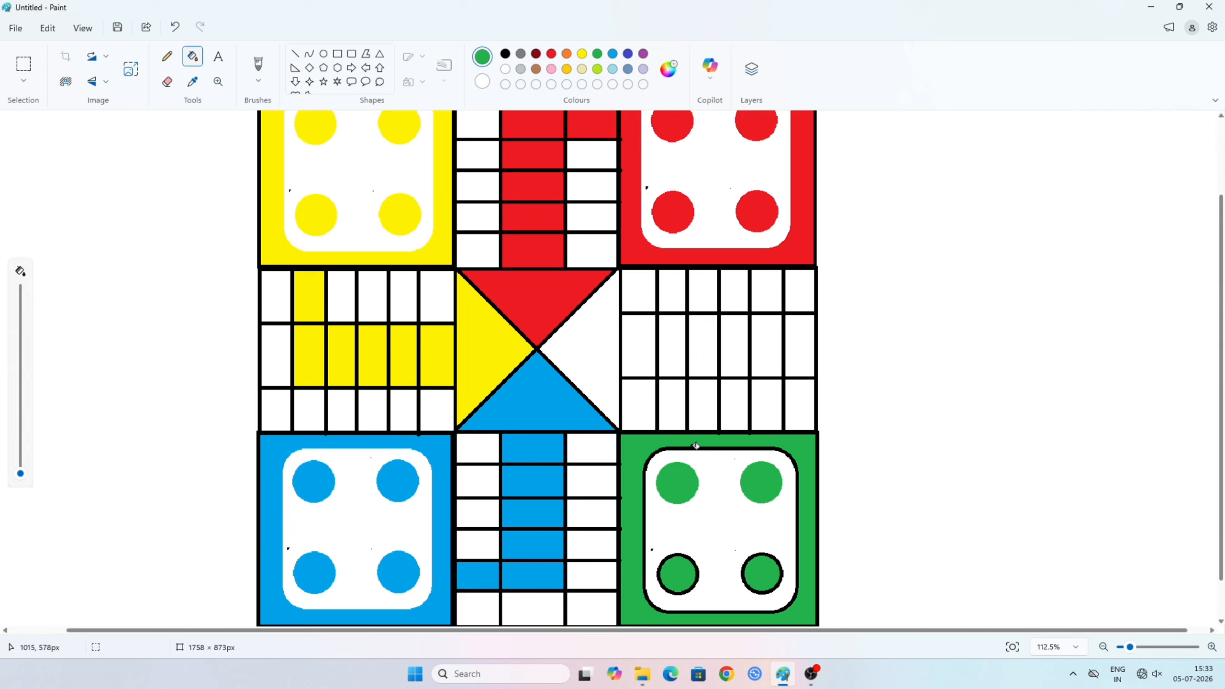
left_click(696, 448)
left_click(687, 553)
left_click(761, 550)
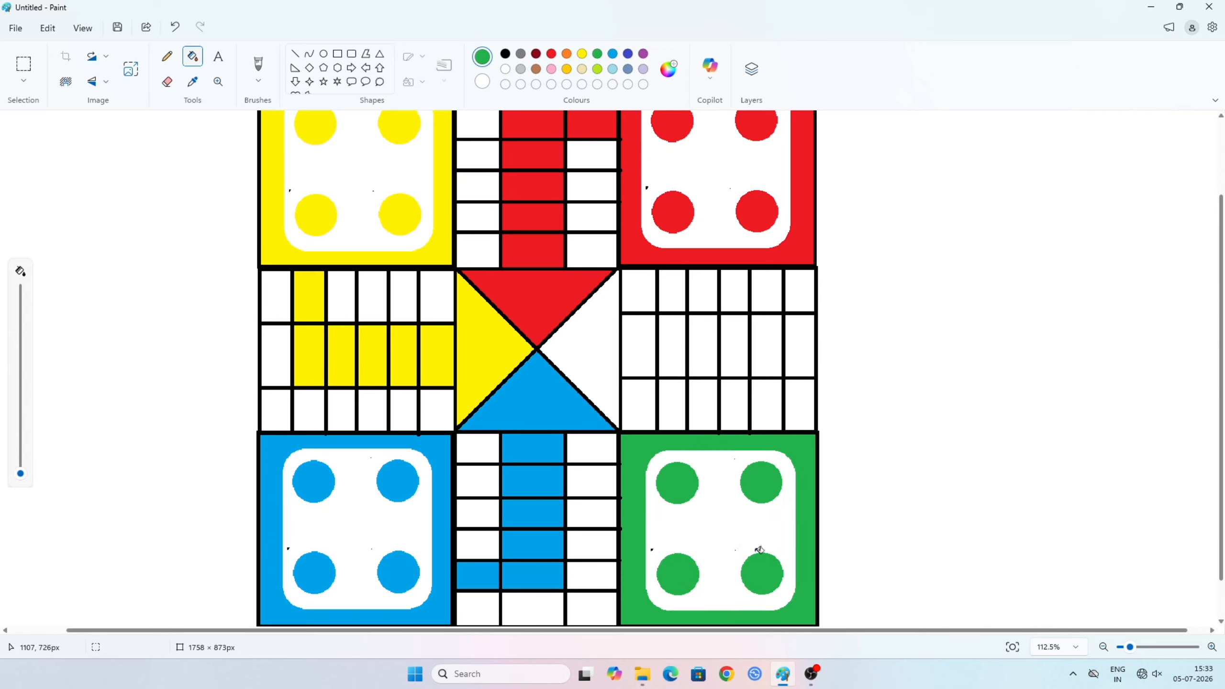
- Fill the right arm's fifth-column lower cell, its five middle cells next to the centre, and the right central triangle with green
left_click(773, 408)
left_click(761, 360)
left_click(736, 356)
left_click(698, 356)
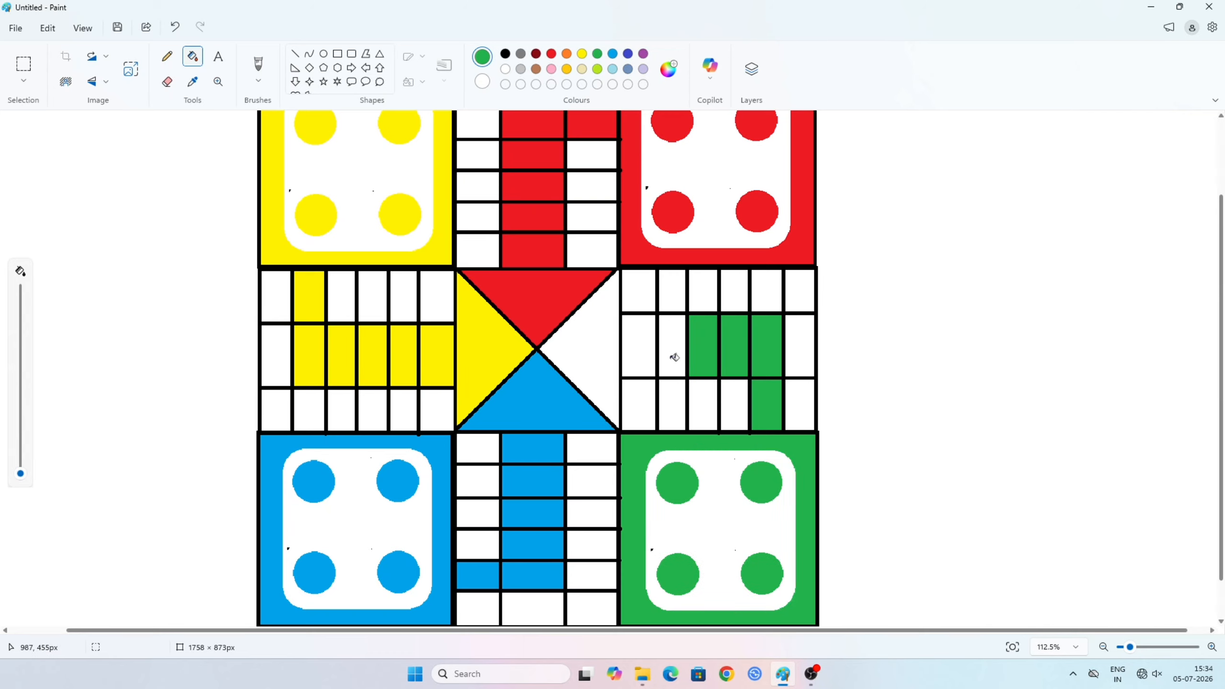
left_click(675, 357)
left_click(640, 361)
left_click(610, 360)
- Draw a black up arrow about 39 × 39 px, centred in the lower arm's bottom middle cell
scroll(692, 413, "down", 2, "ctrl")
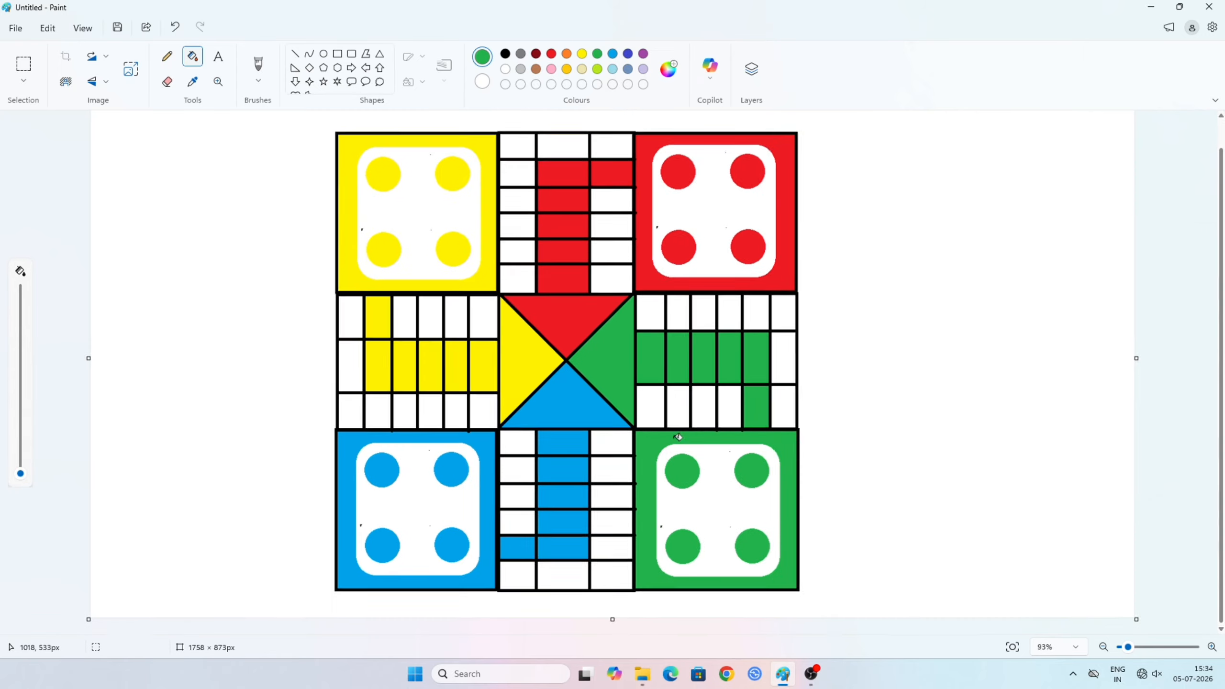
scroll(681, 424, "down", 1, "ctrl")
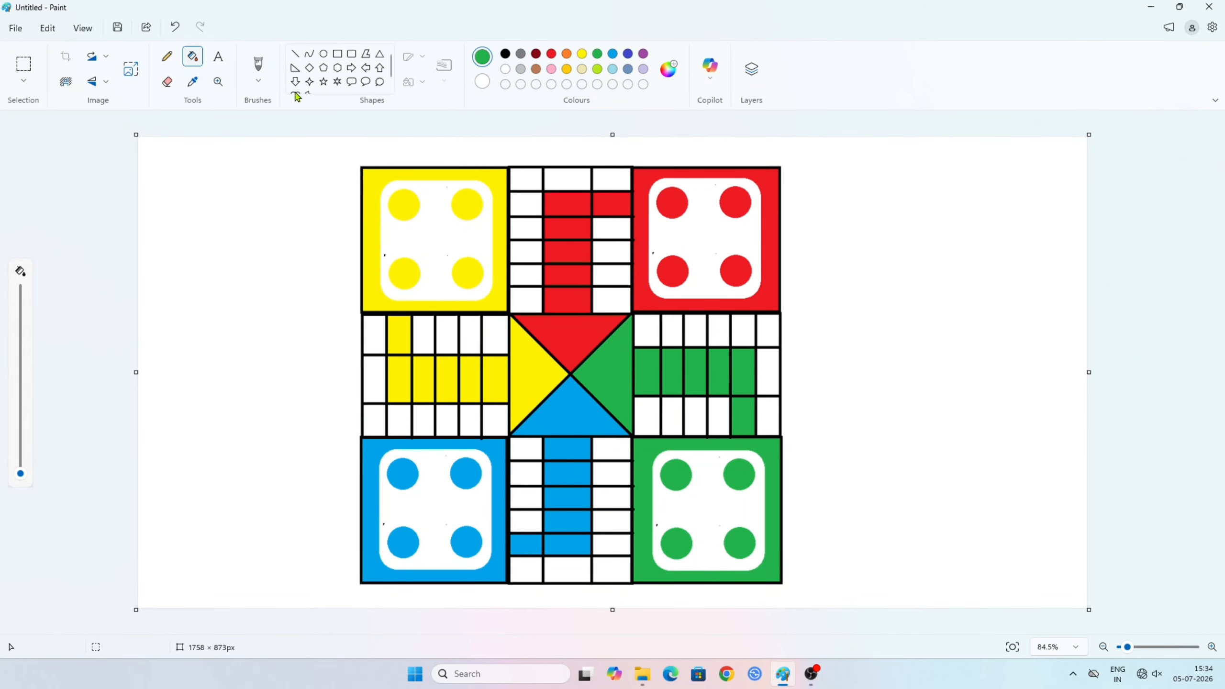
left_click(379, 70)
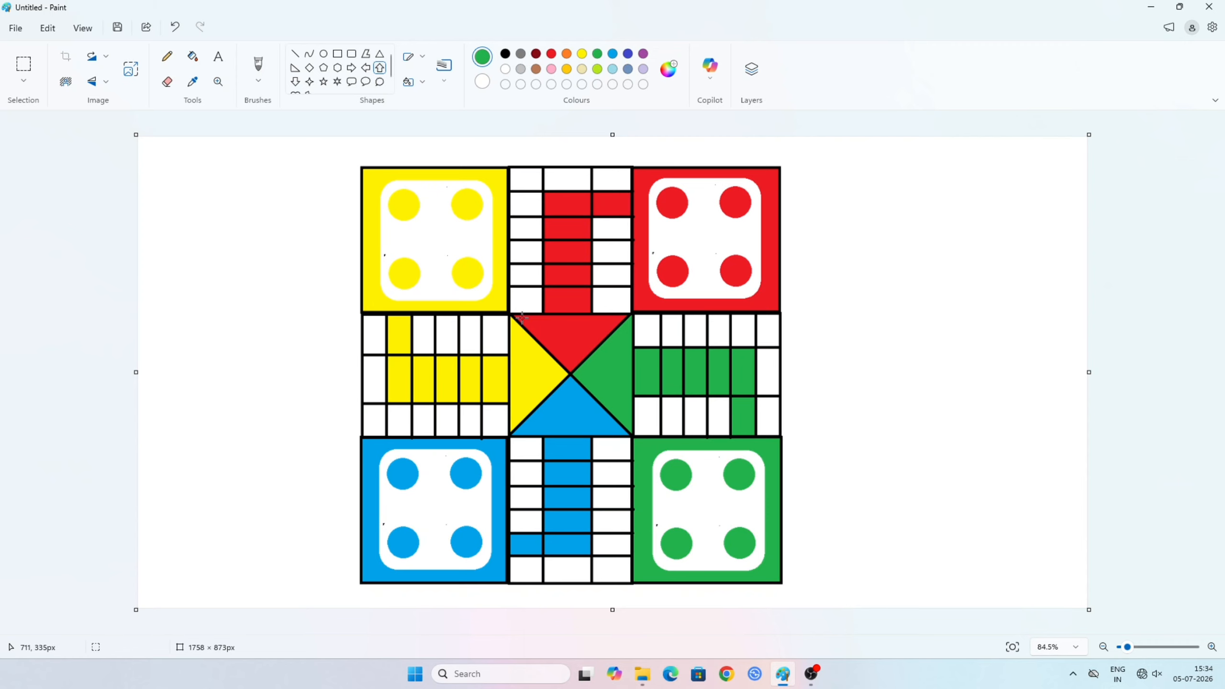
scroll(580, 451, "up", 2, "ctrl")
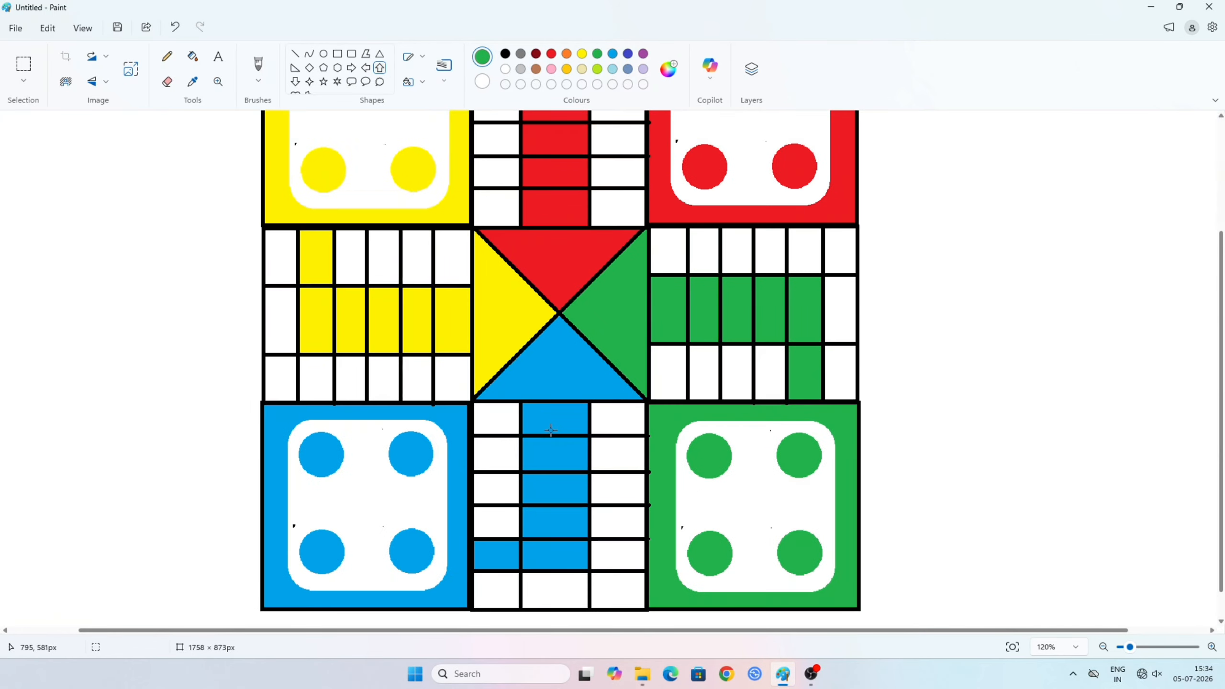
scroll(538, 555, "down", 1)
left_click_drag(540, 540, 574, 570)
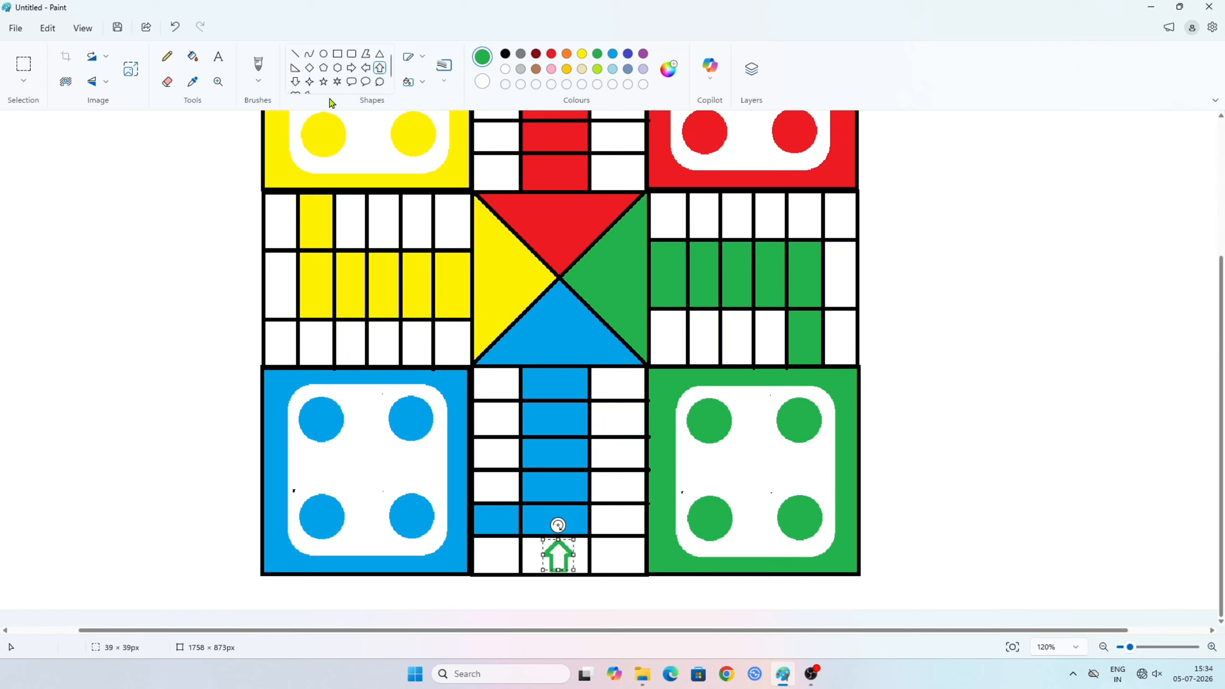
left_click(505, 53)
left_click_drag(560, 558, 558, 558)
left_click(919, 532)
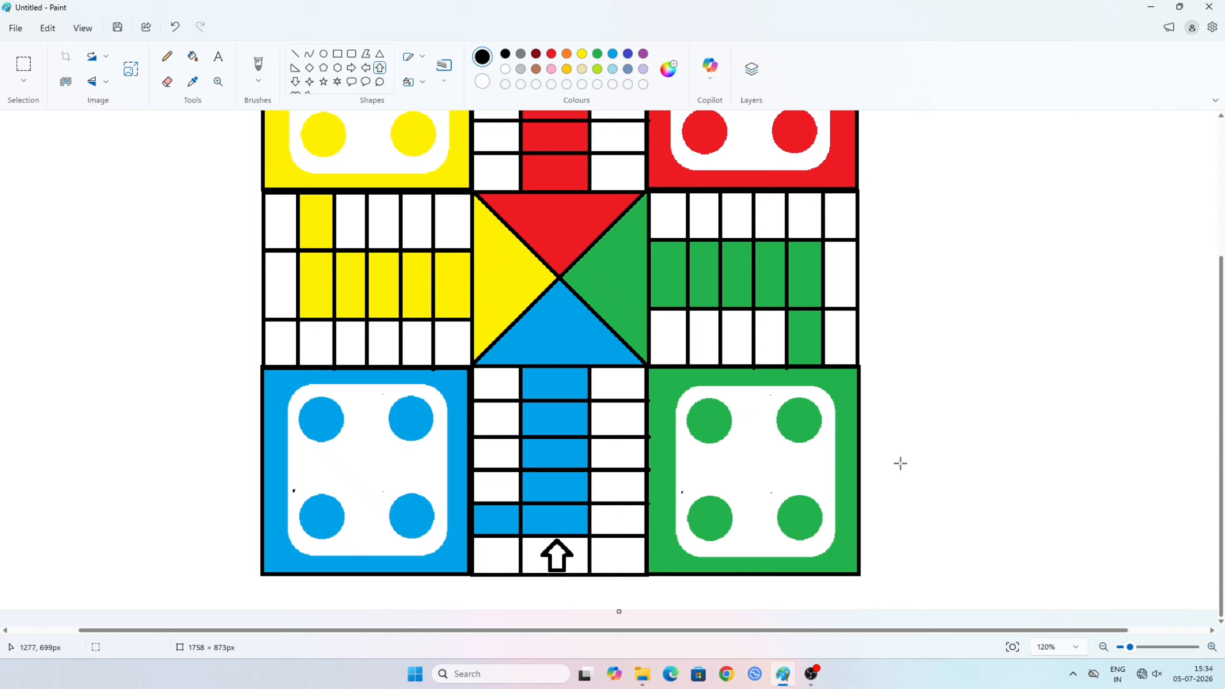
- Draw a black left arrow about 32 × 31 px in the right arm's outermost middle cell and nudge it into place
left_click(366, 68)
left_click_drag(830, 263, 855, 288)
key("Left")
key("Left")
key("Left")
key("Left")
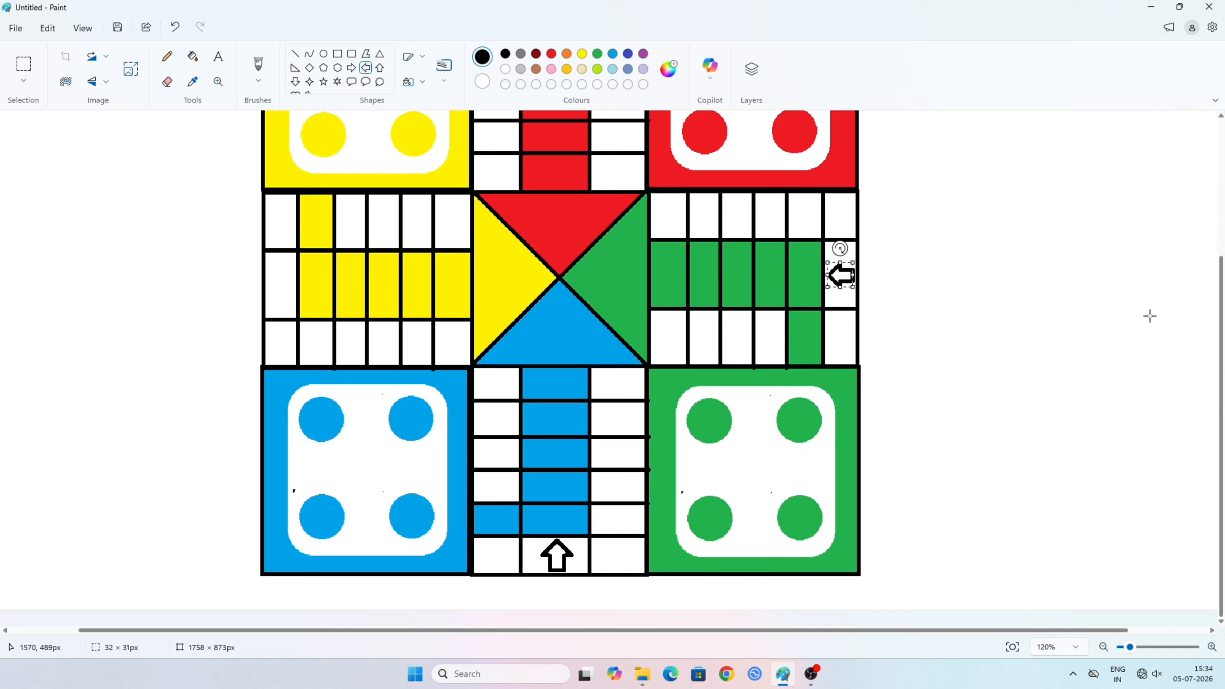
- Draw a right arrow about 35 × 31 px in the left arm's outermost middle cell and a down arrow about 32 × 35 px in the upper arm's top middle cell
left_click(352, 68)
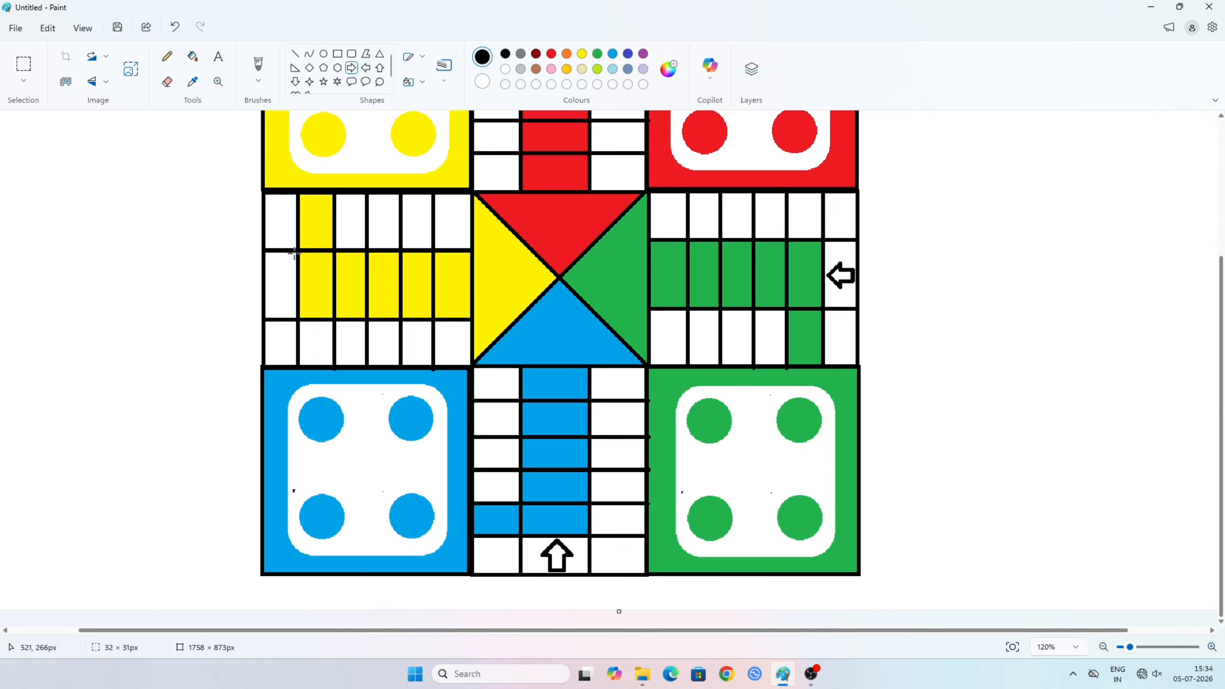
left_click_drag(272, 279, 294, 296)
scroll(637, 397, "up", 4)
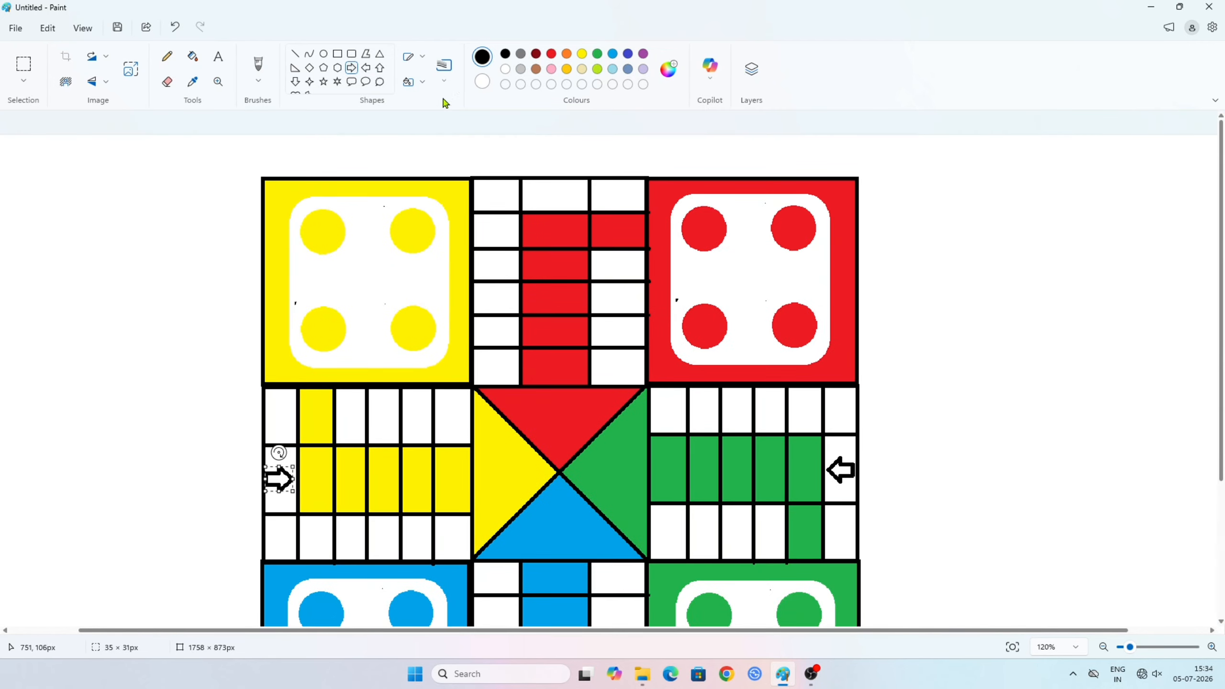
left_click(295, 82)
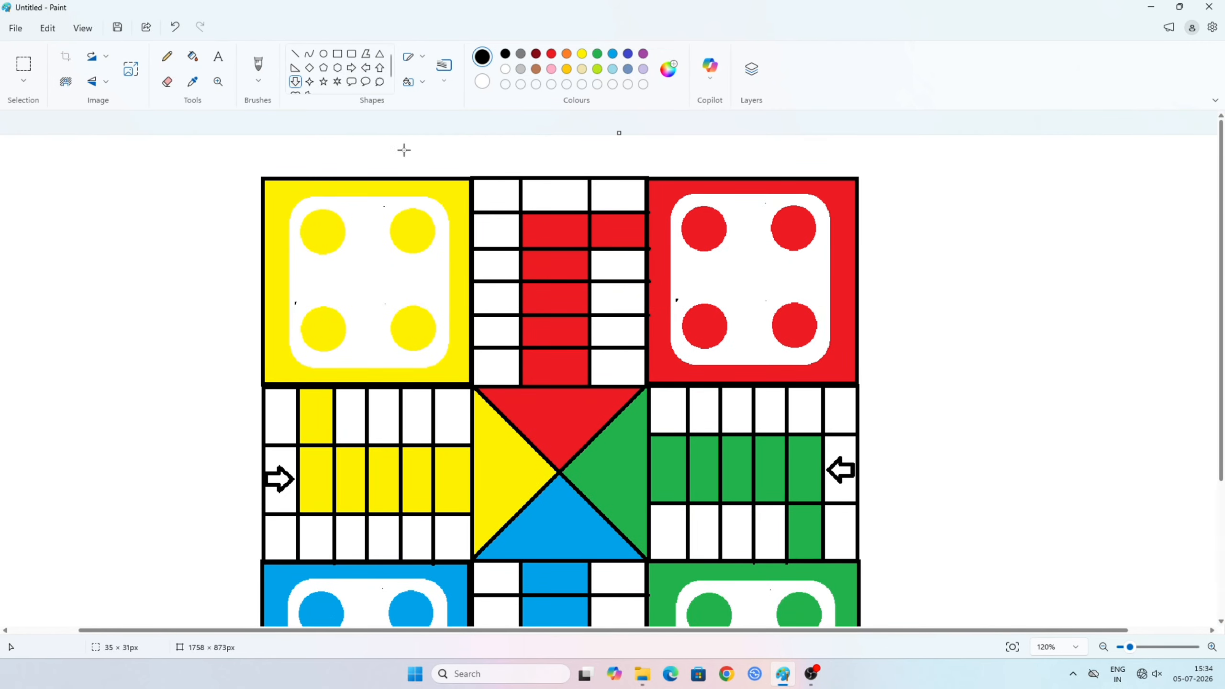
left_click_drag(540, 178, 571, 210)
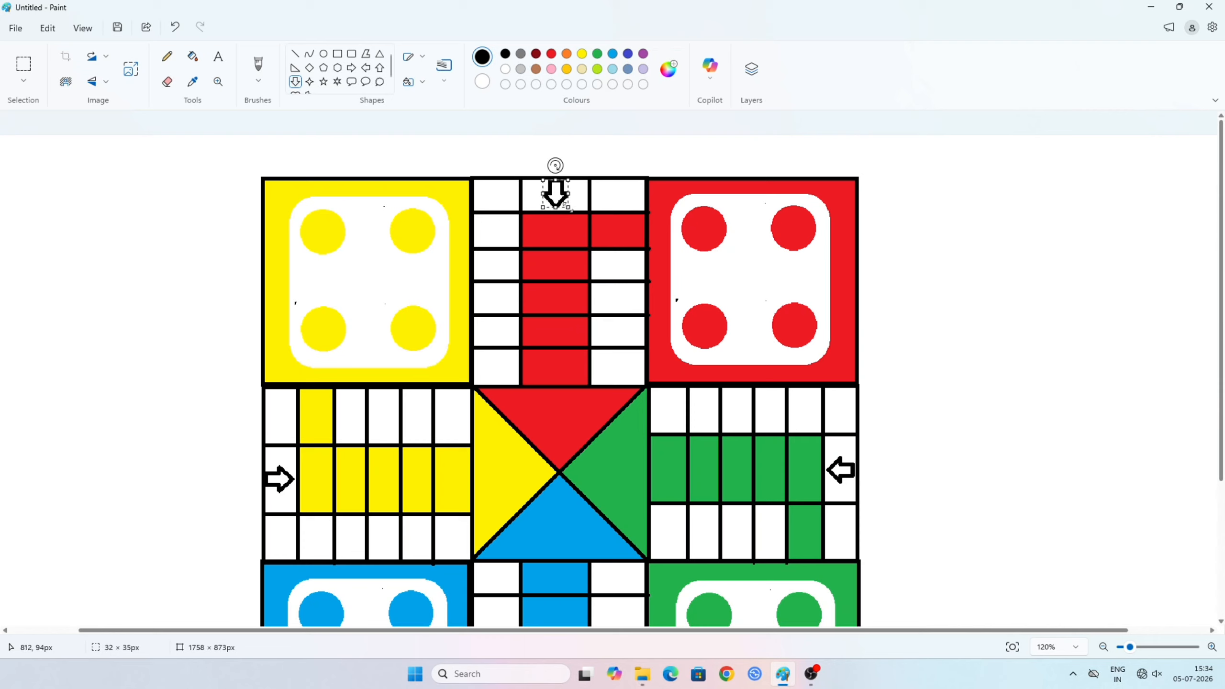
left_click(1007, 269)
- Draw five-point stars in the upper arm's third-row left cell, about 27 × 31 px, and the left arm's third-column lower cell, about 34 × 33 px
left_click(323, 84)
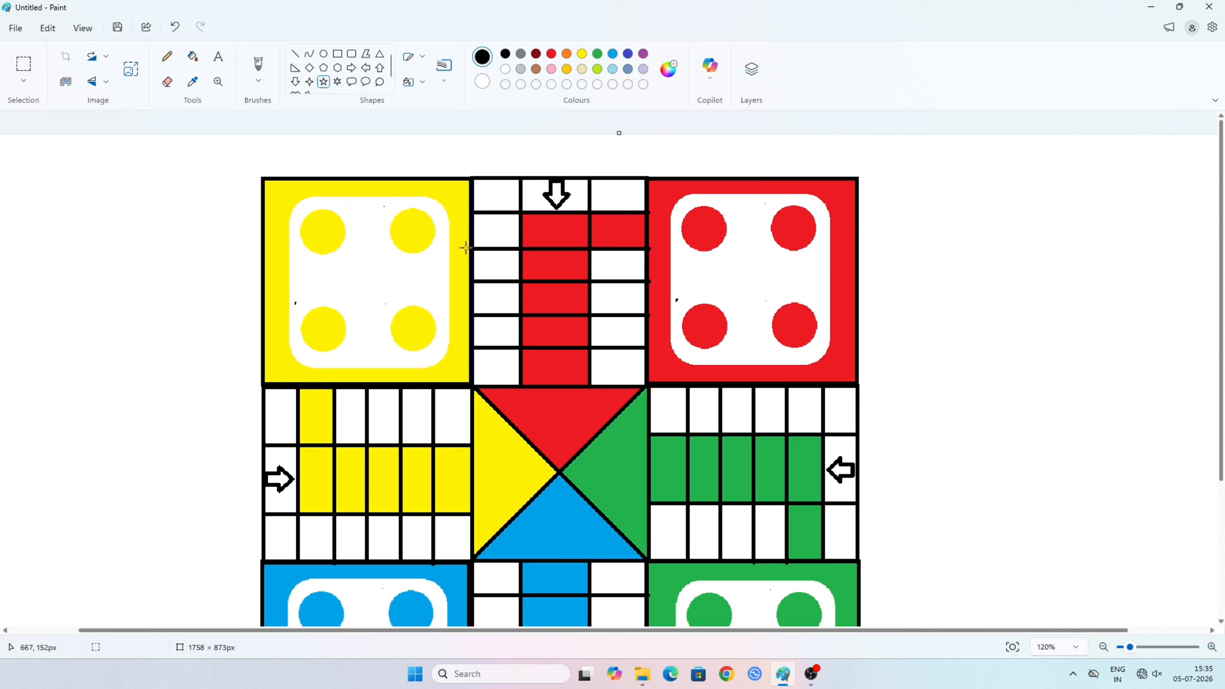
left_click_drag(483, 251, 509, 281)
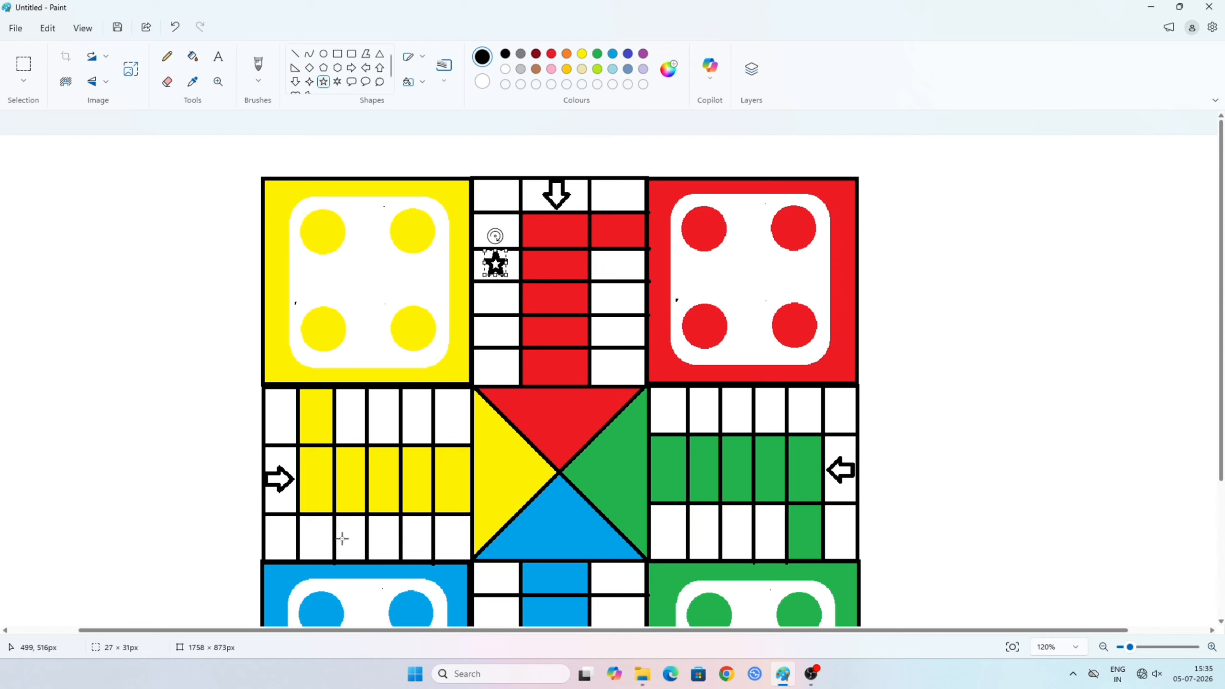
left_click_drag(336, 526, 367, 557)
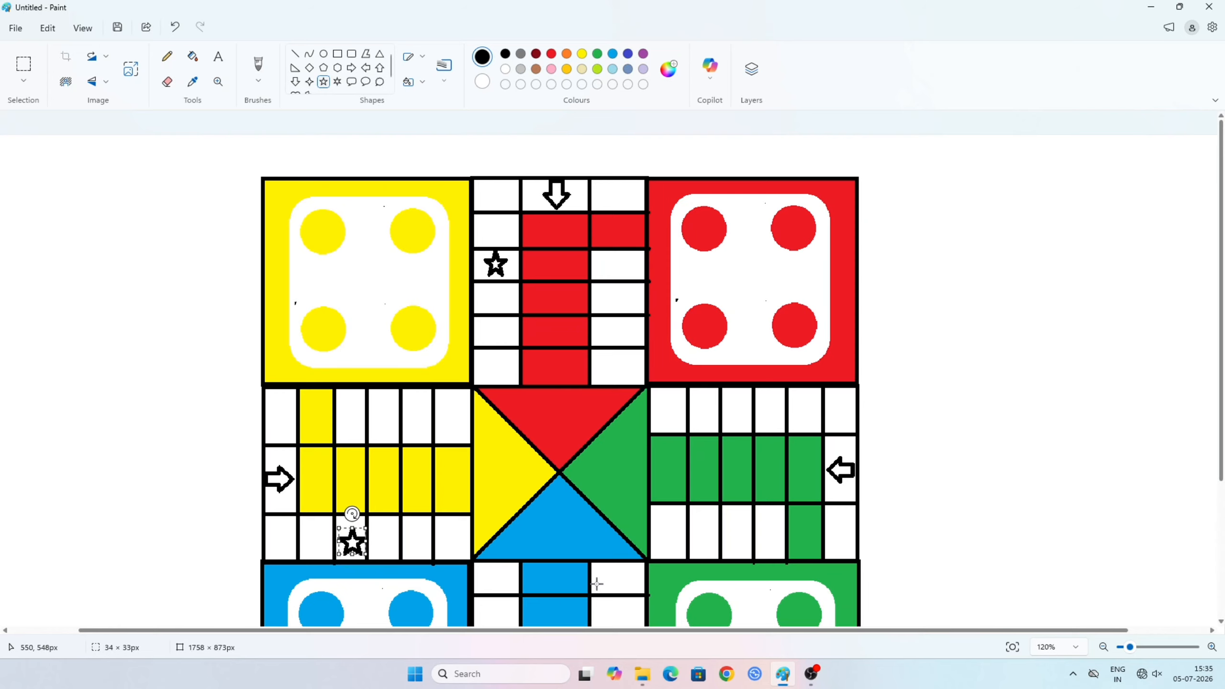
- Draw a five-point star about 33 × 38 px in the right arm's fourth-column upper cell and nudge it left to centre it
left_click_drag(761, 398, 788, 428)
key("Left")
key("Left")
key("Left")
key("Left")
key("Left")
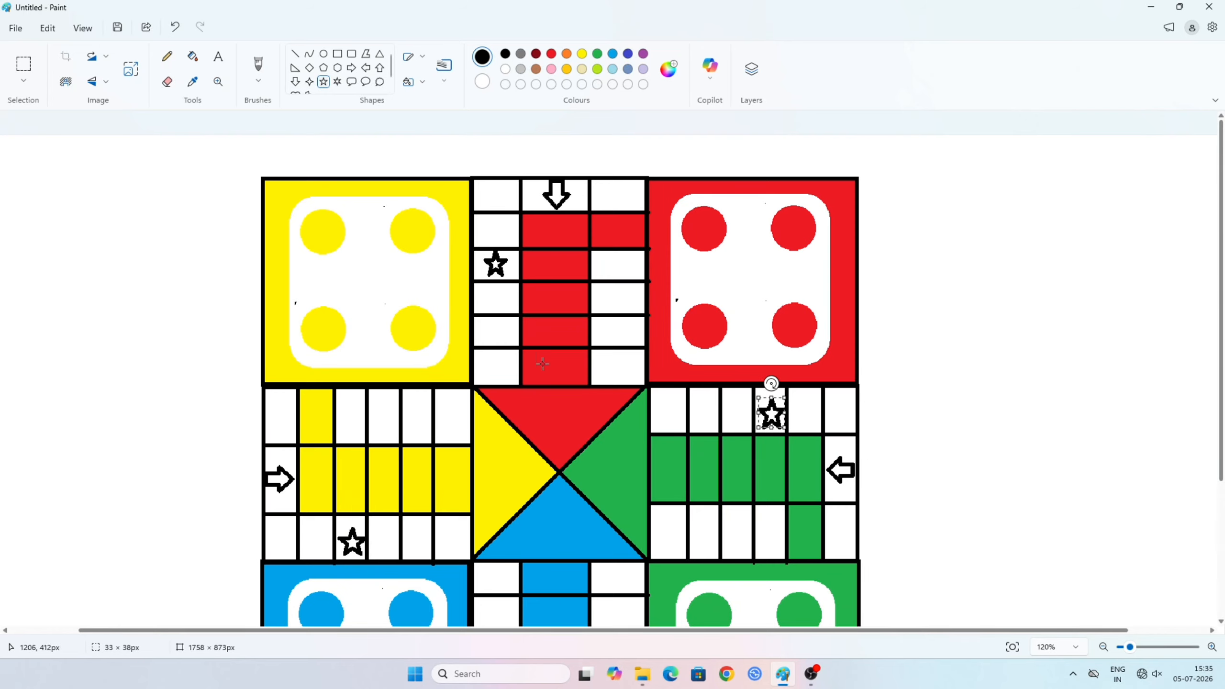
- Draw a five-point star about 31 × 35 px in the lower arm's fourth-row right cell and nudge it right to centre it
scroll(543, 364, "down", 4)
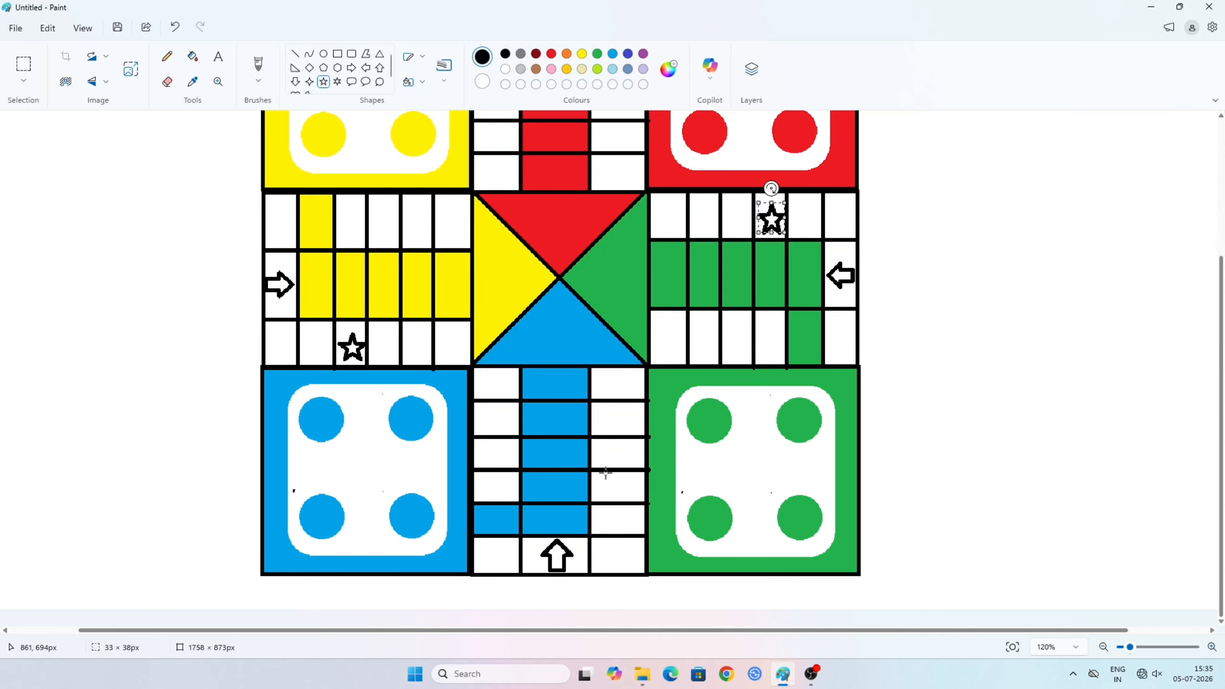
left_click_drag(606, 473, 634, 504)
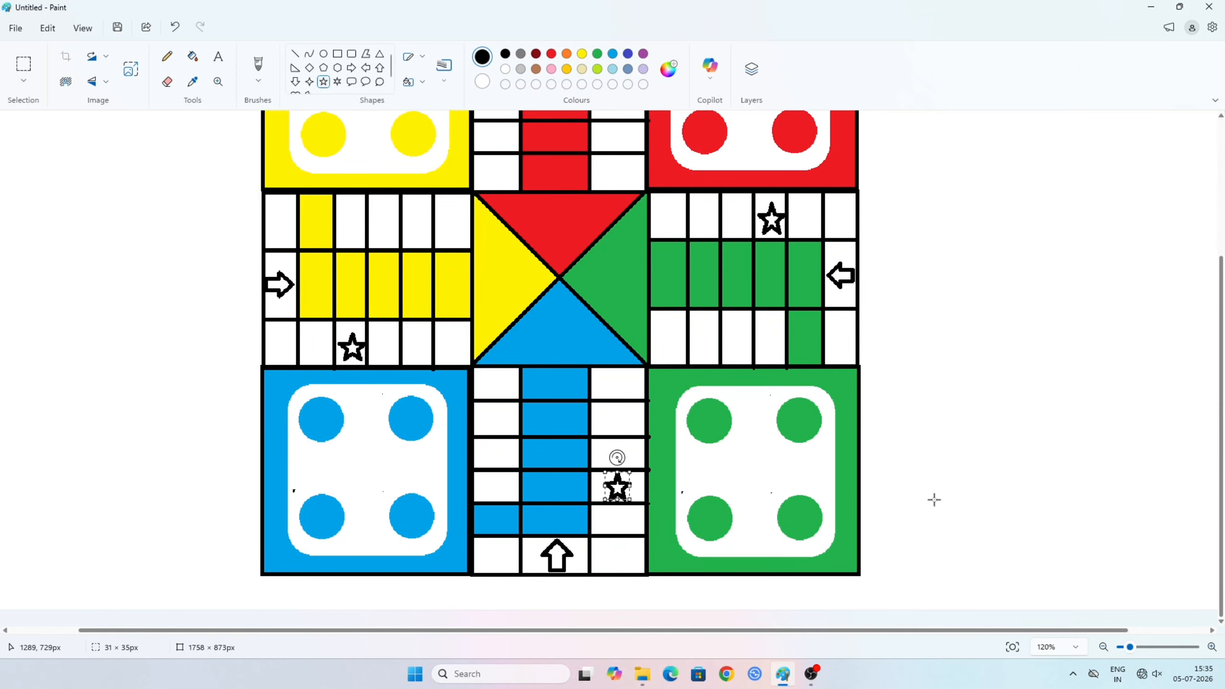
key("Right")
key("Right")
left_click(931, 454)
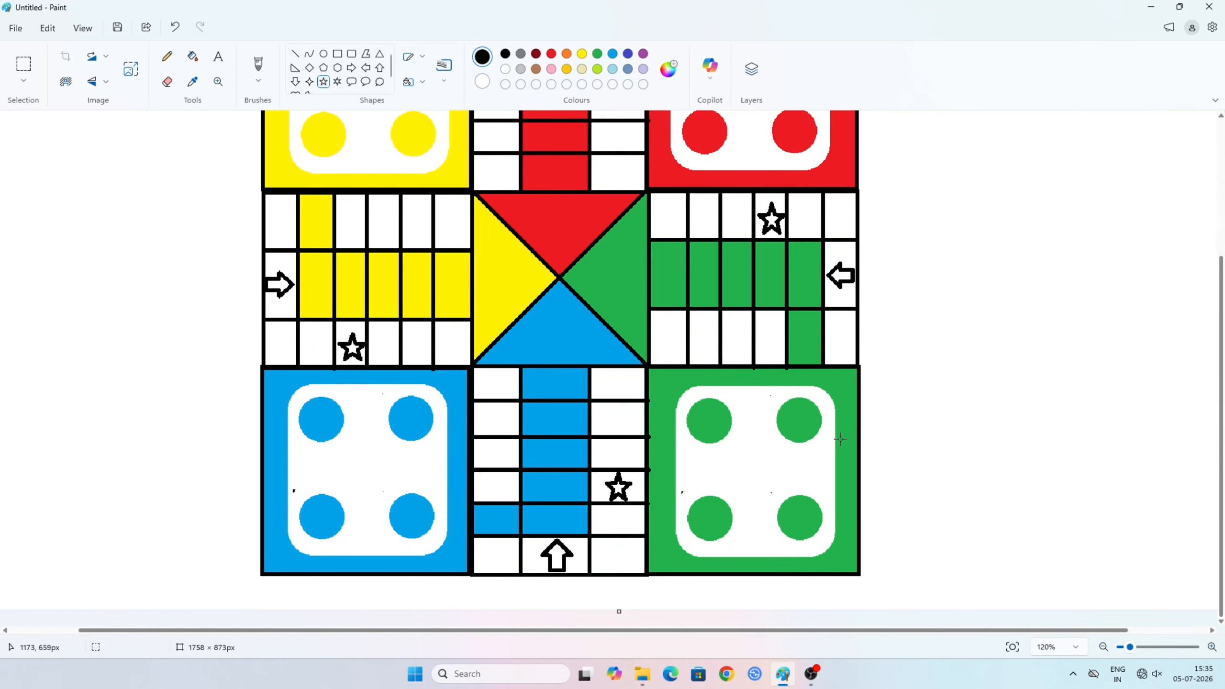